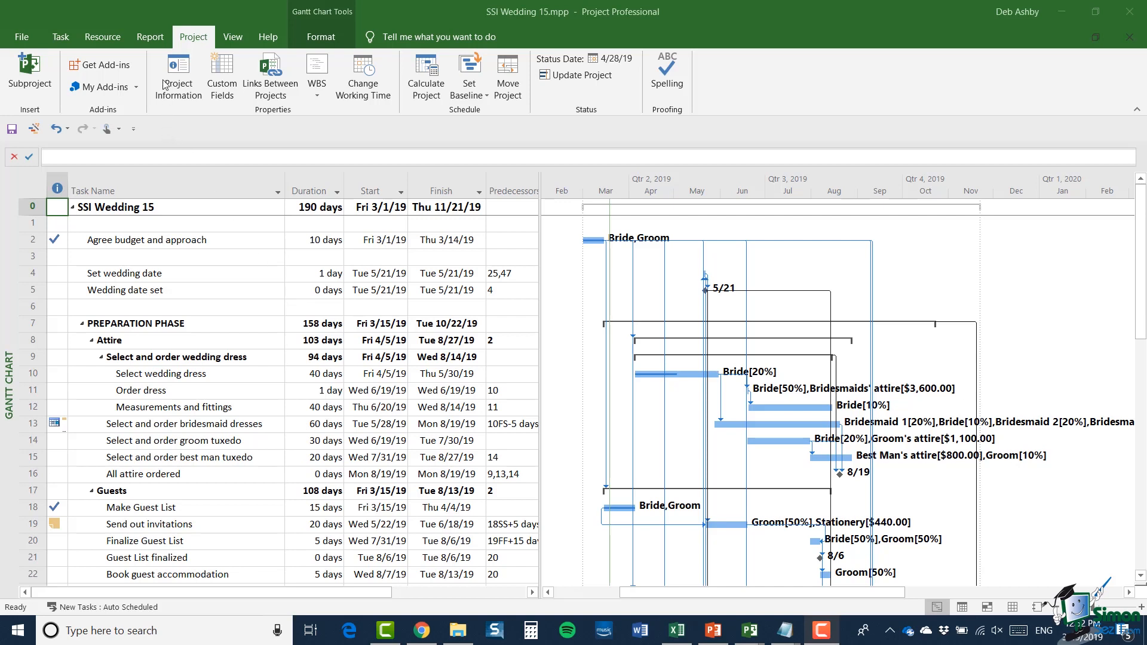
Step: Browse the available reports in each category of the Reports dialog, from Dashboards through Recent
click(146, 38)
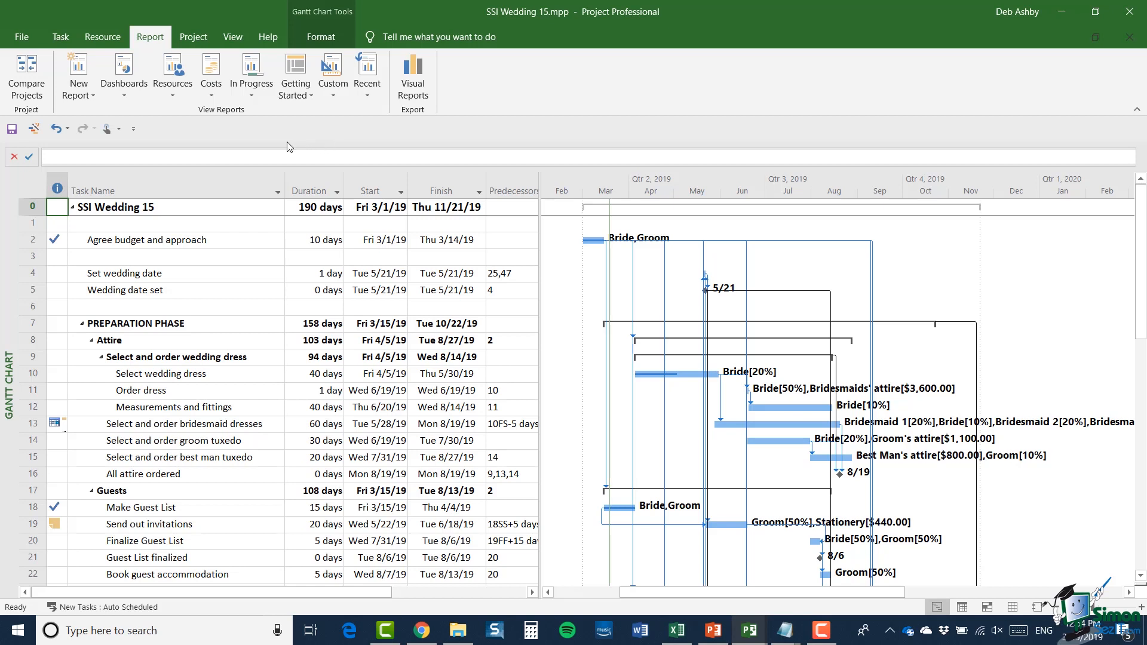
click(125, 90)
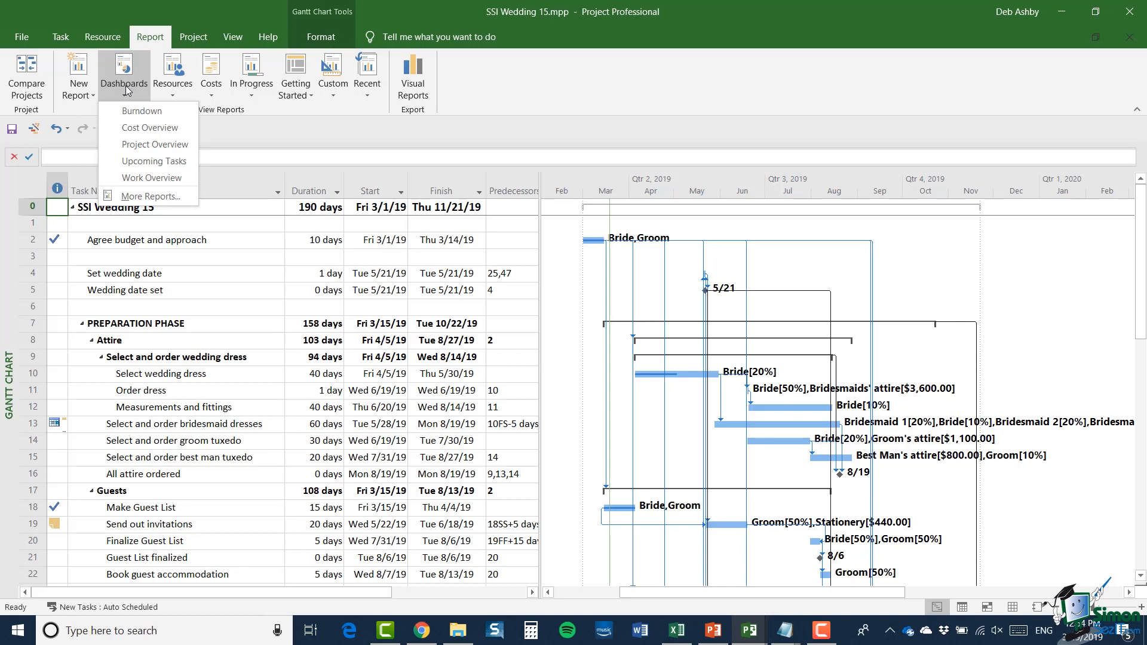
click(147, 198)
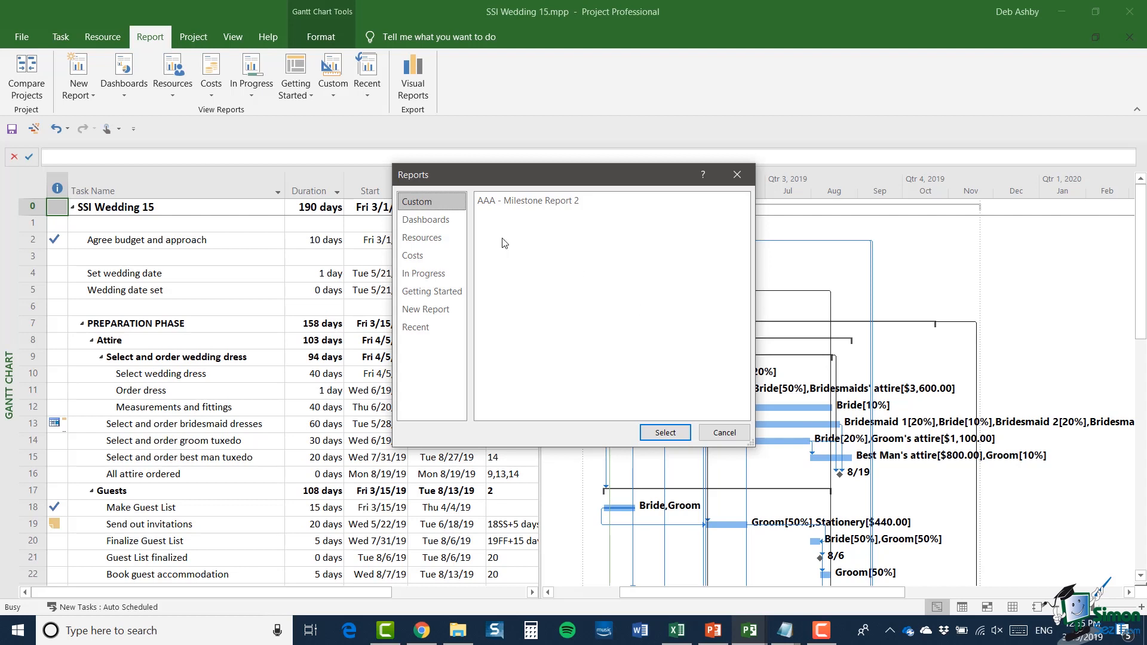
click(436, 220)
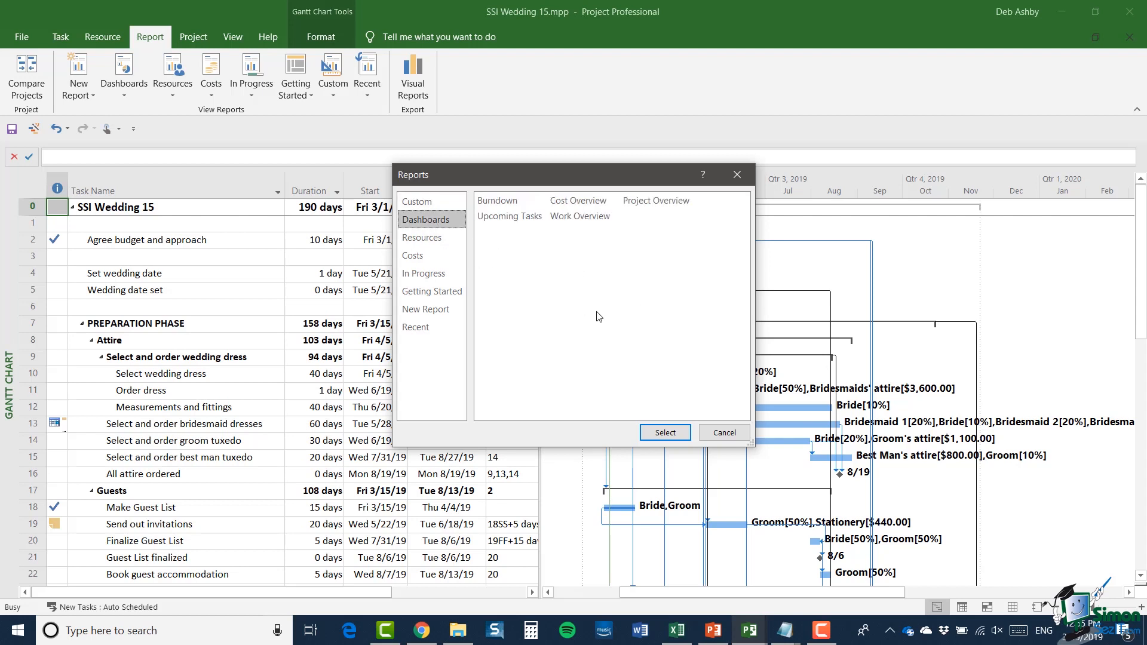
click(419, 239)
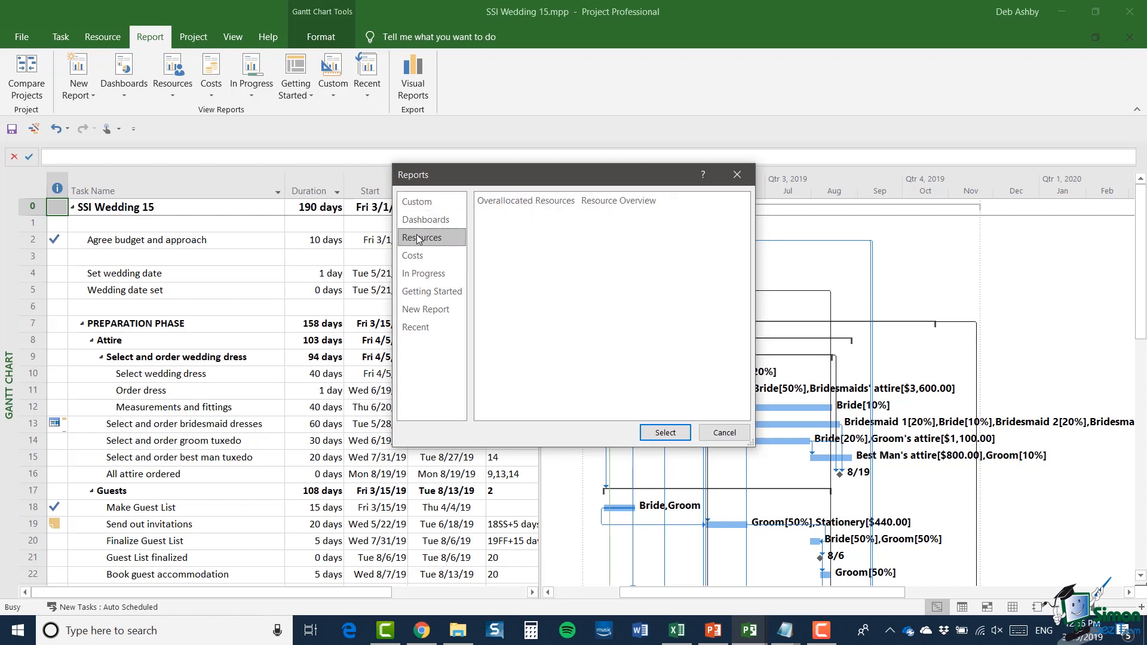
click(427, 258)
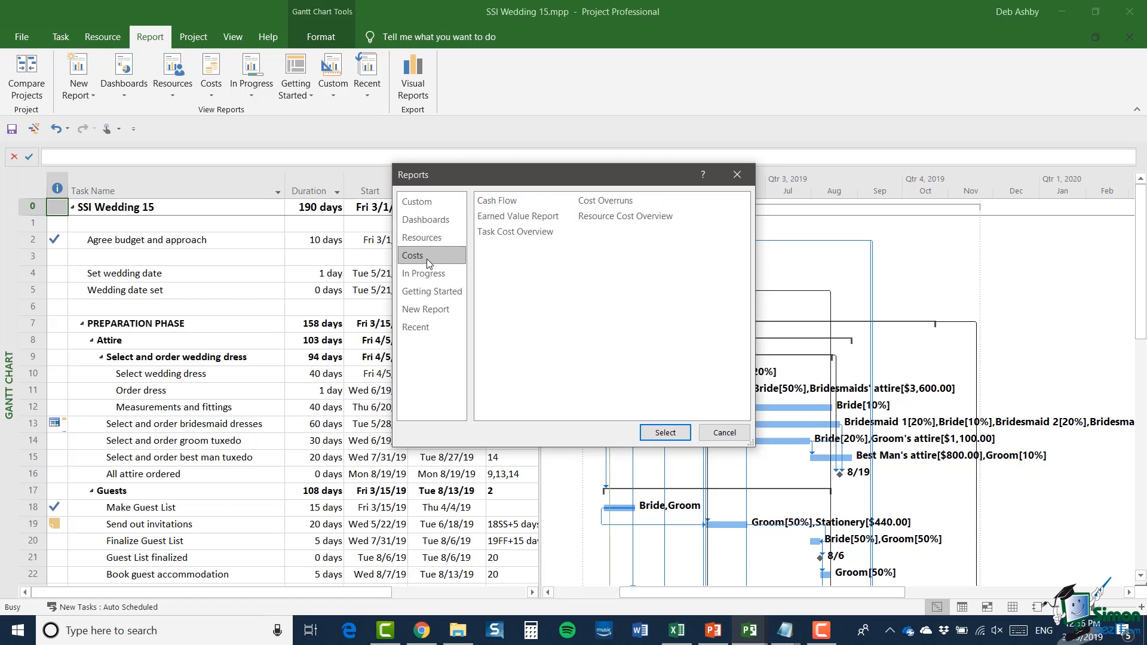
click(437, 274)
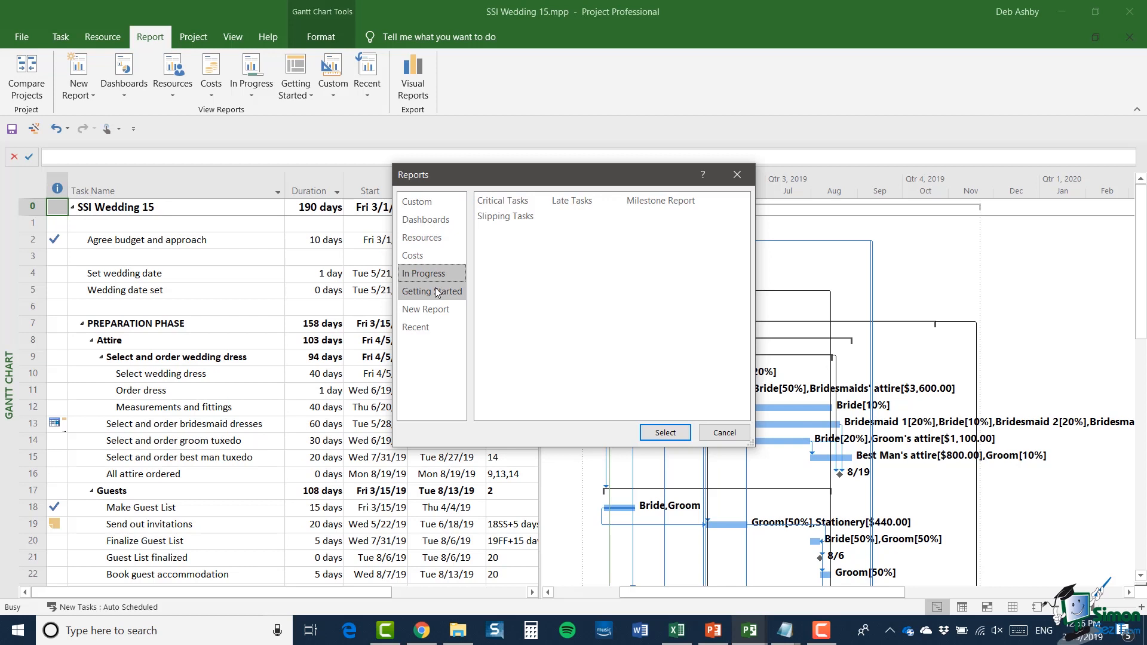
click(433, 293)
click(440, 314)
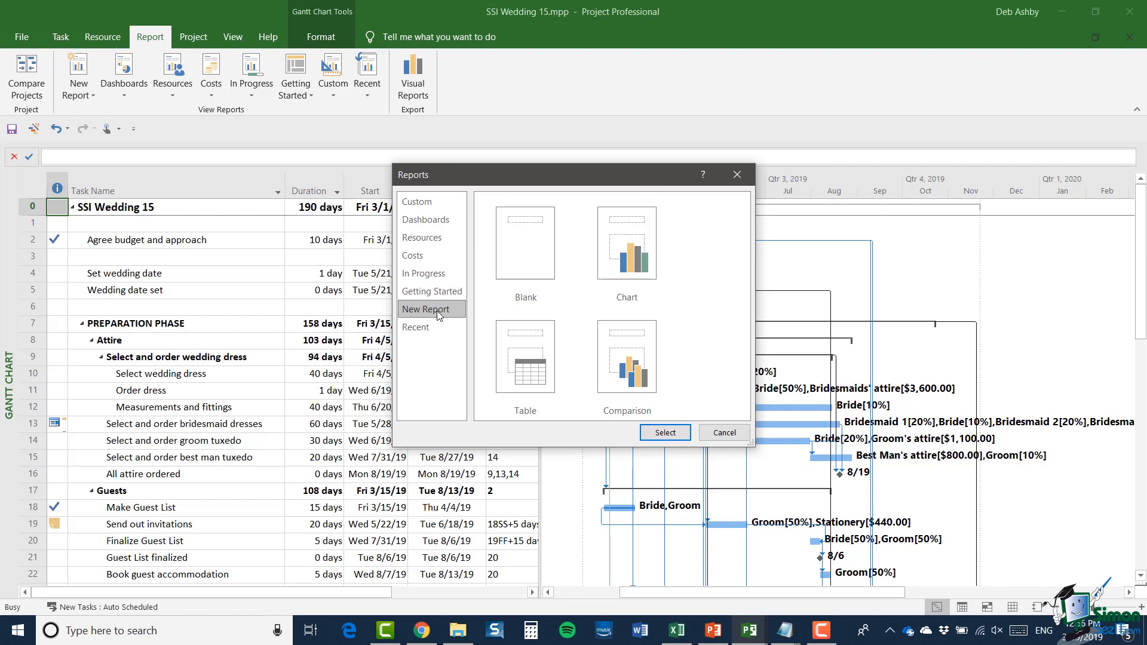
click(426, 331)
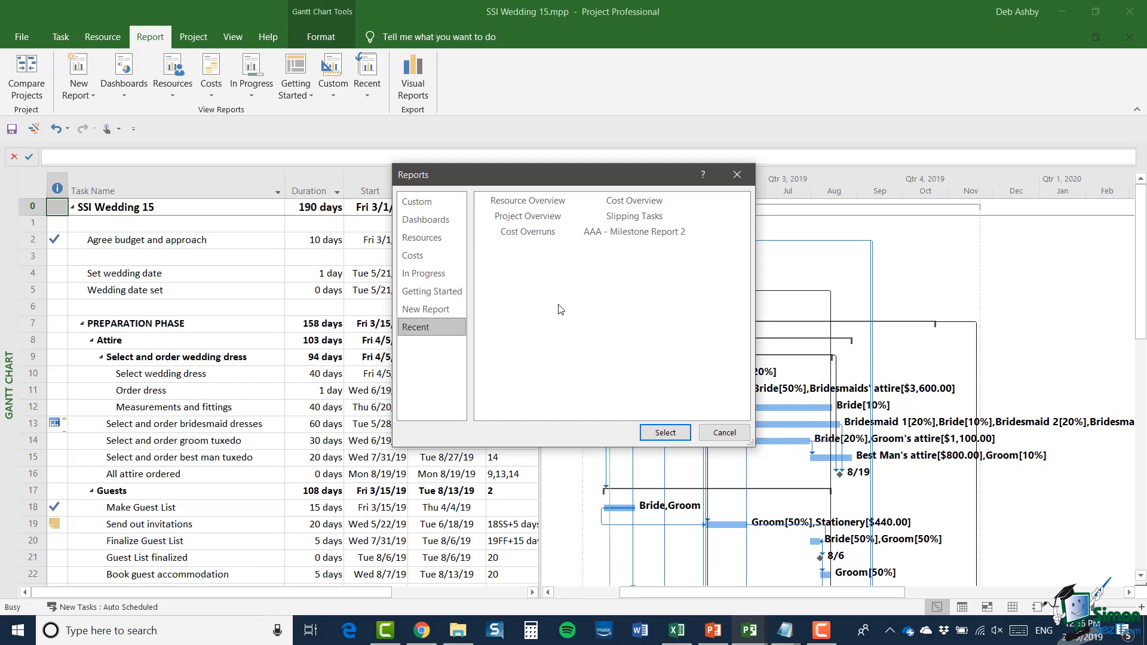
Step: Open the Project Overview report from the Dashboards category
click(436, 222)
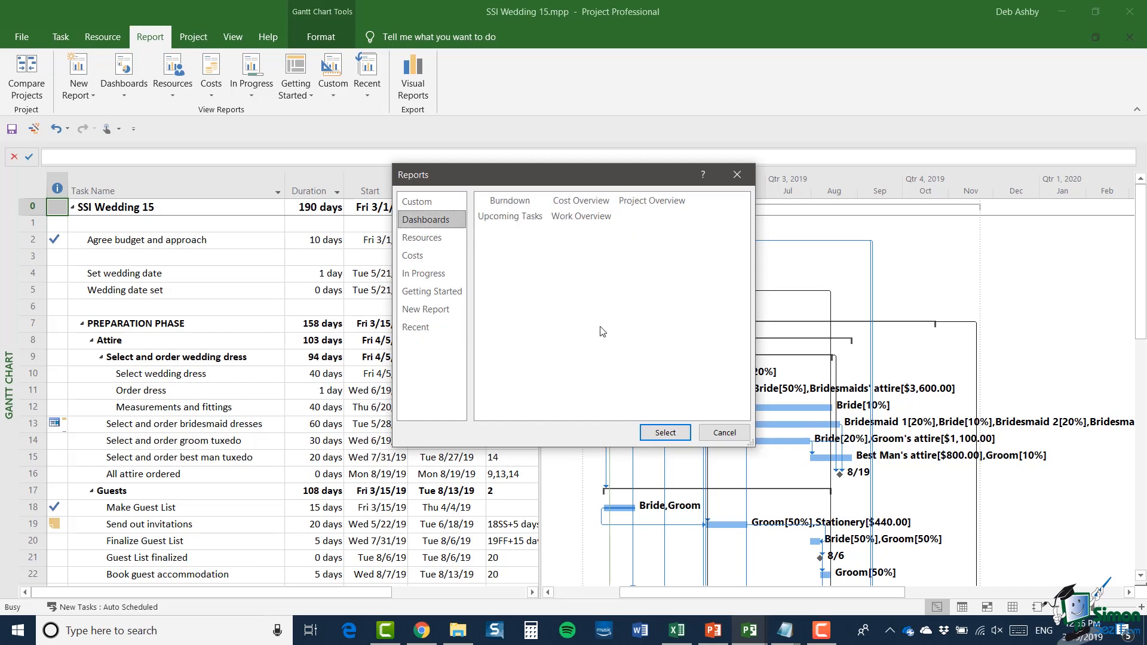
click(664, 203)
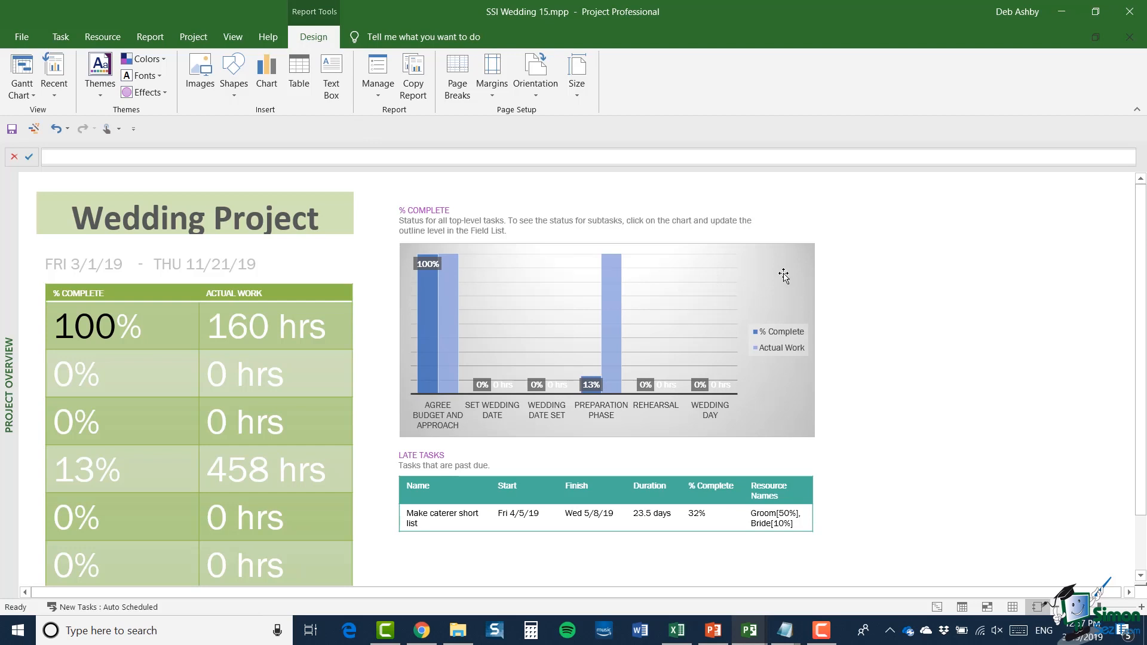
Step: Review the % Complete chart's design, format and field options, and close its Field List
click(782, 273)
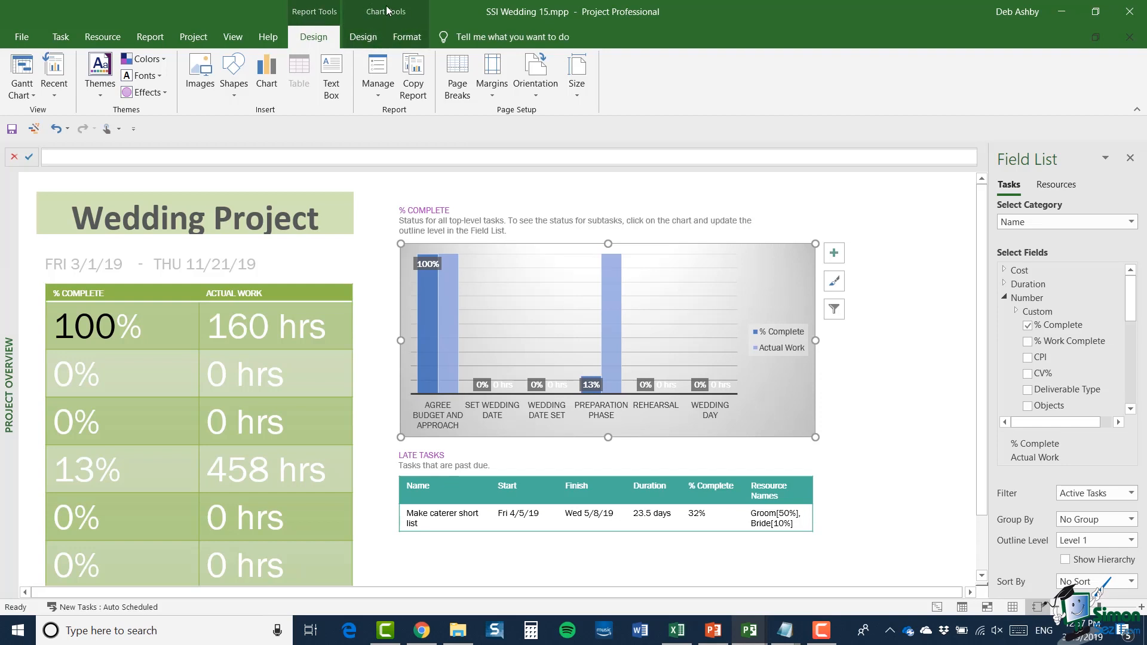
click(362, 40)
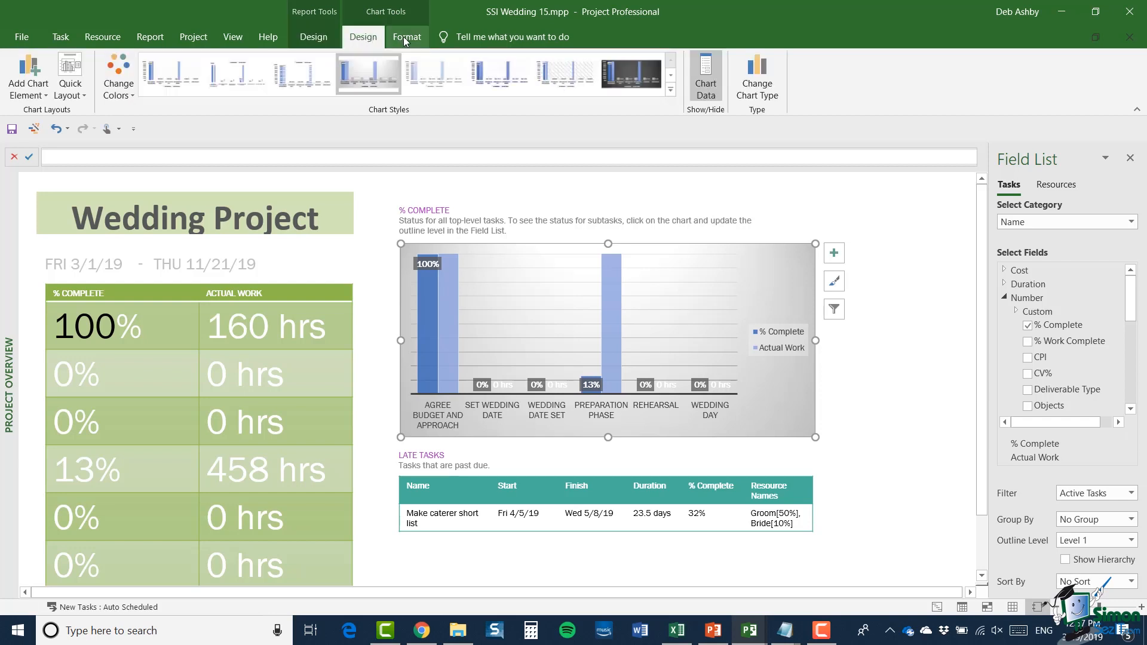
click(405, 40)
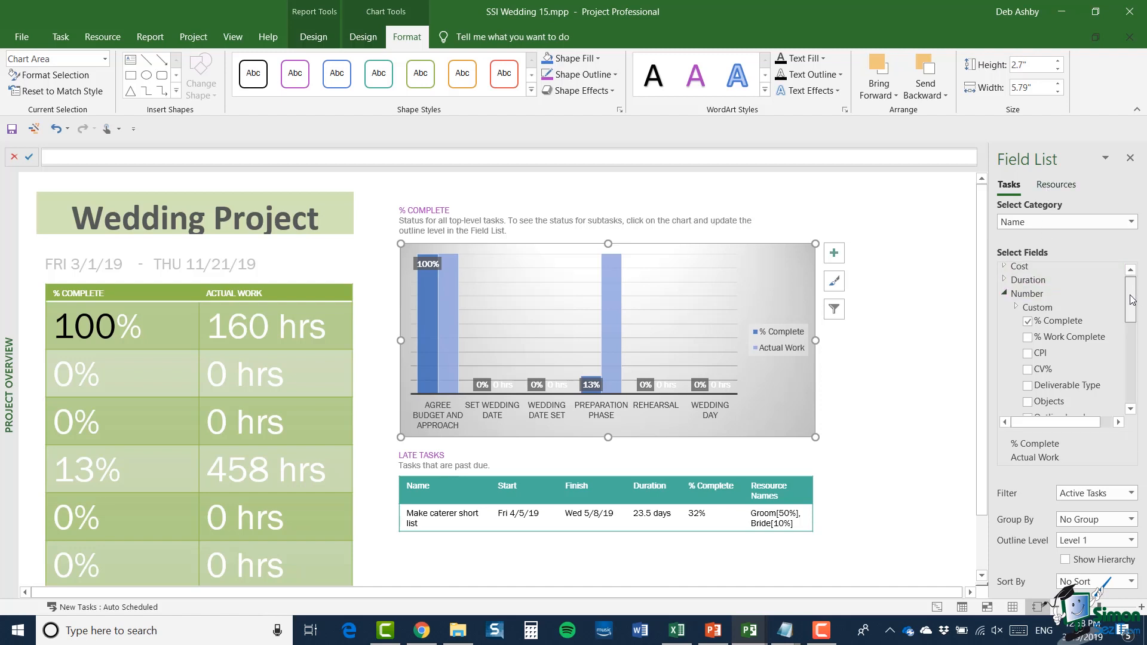
mouse_move(1131, 287)
mouse_down()
mouse_move(1132, 311)
mouse_move(1133, 291)
mouse_up()
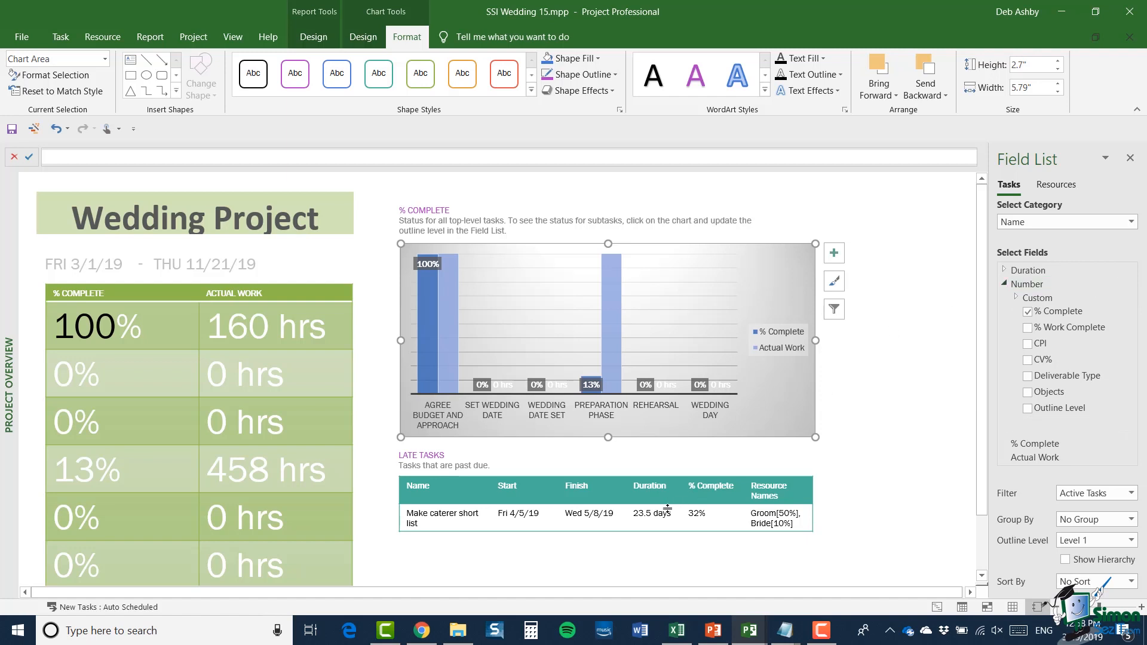
click(1131, 158)
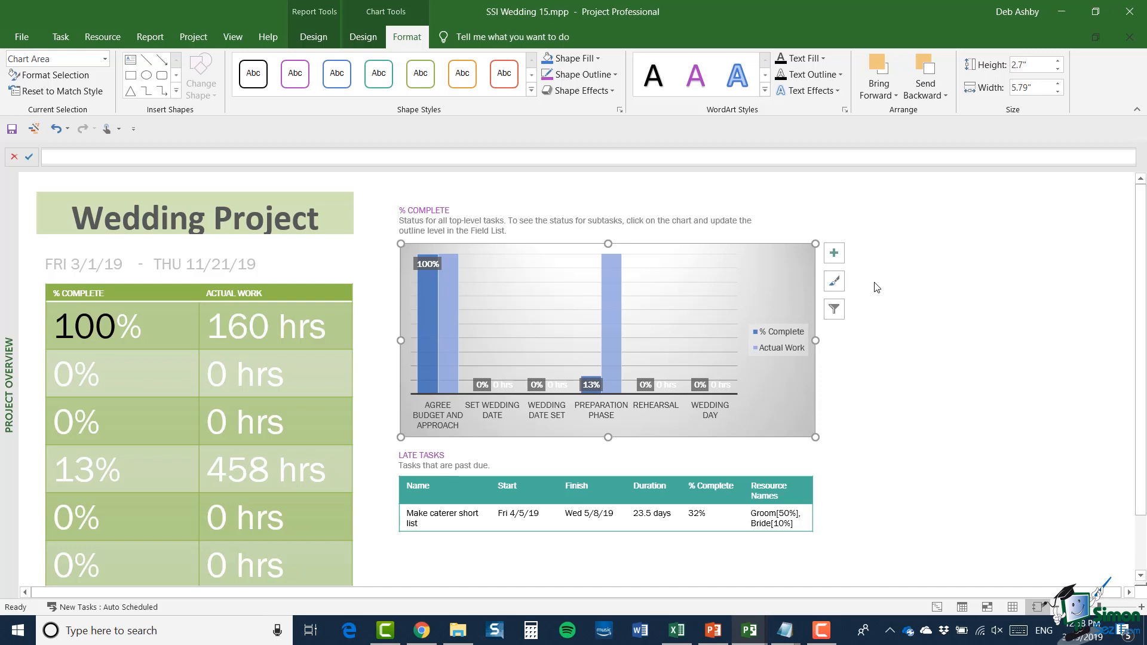
click(877, 288)
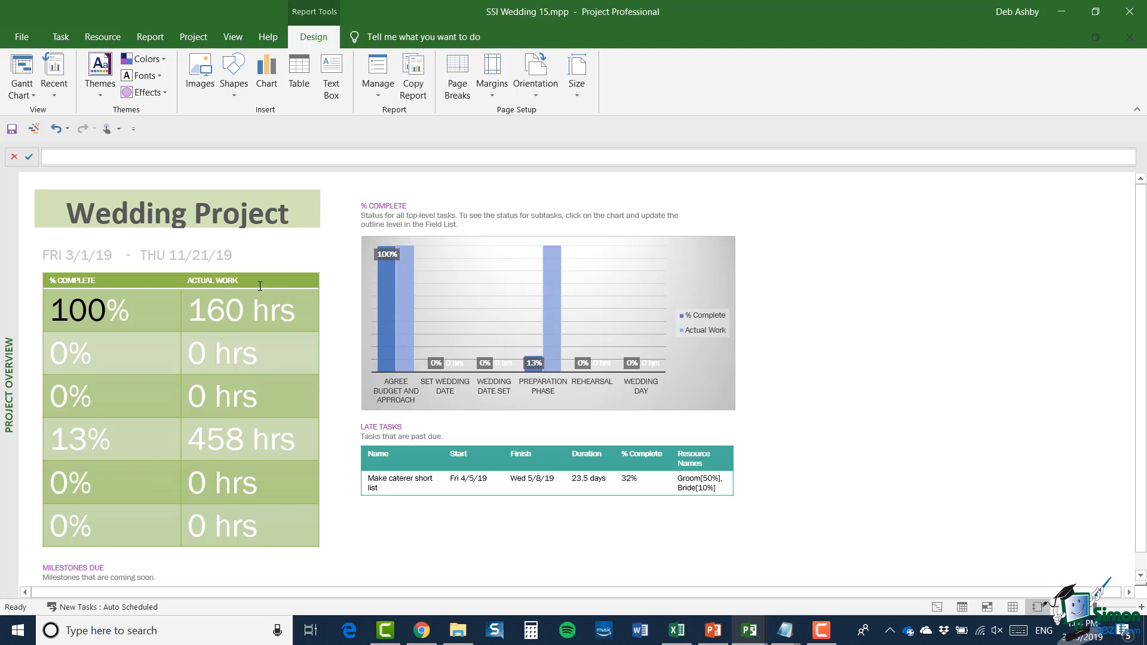
Step: Examine the design and layout options of the % Complete and Actual Work table
click(260, 286)
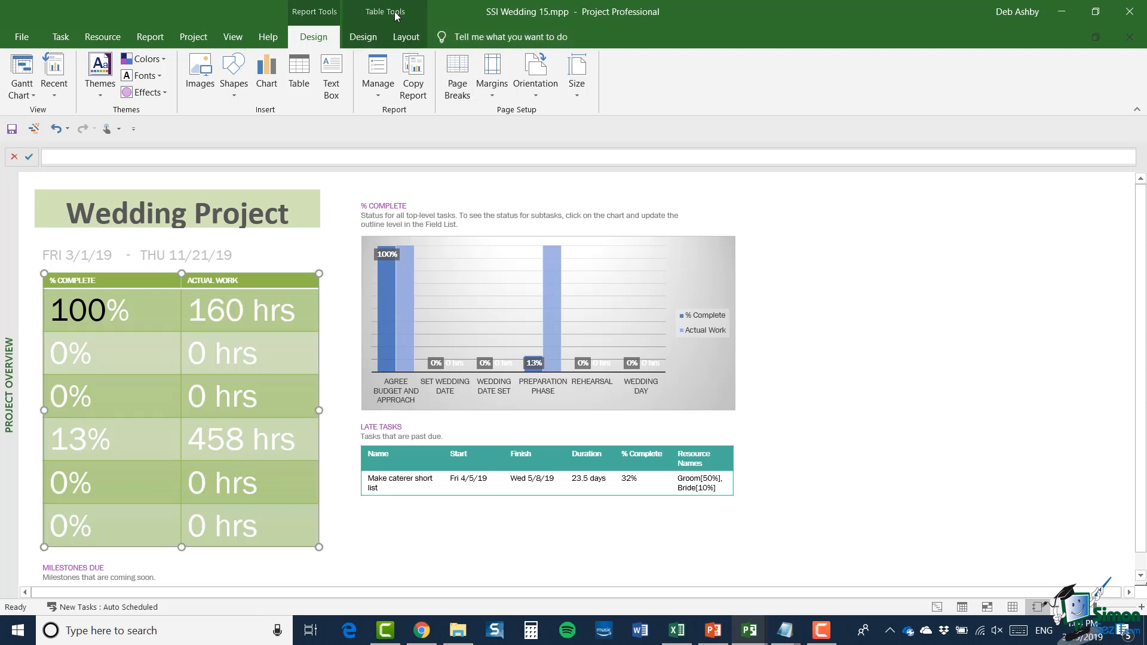
click(363, 41)
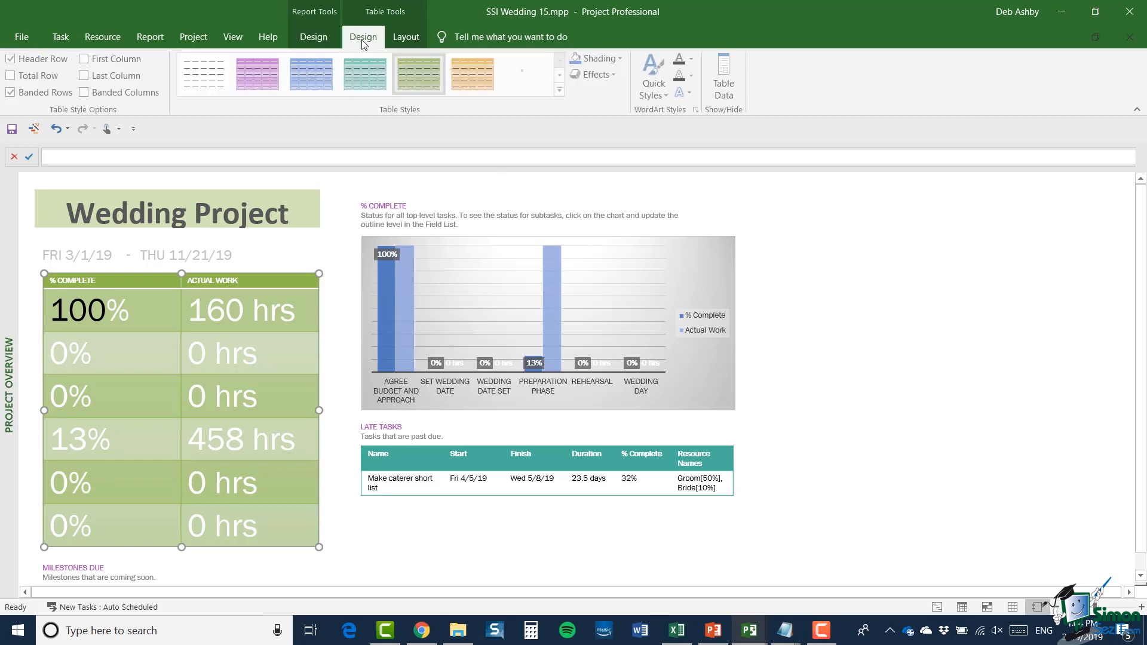
click(409, 43)
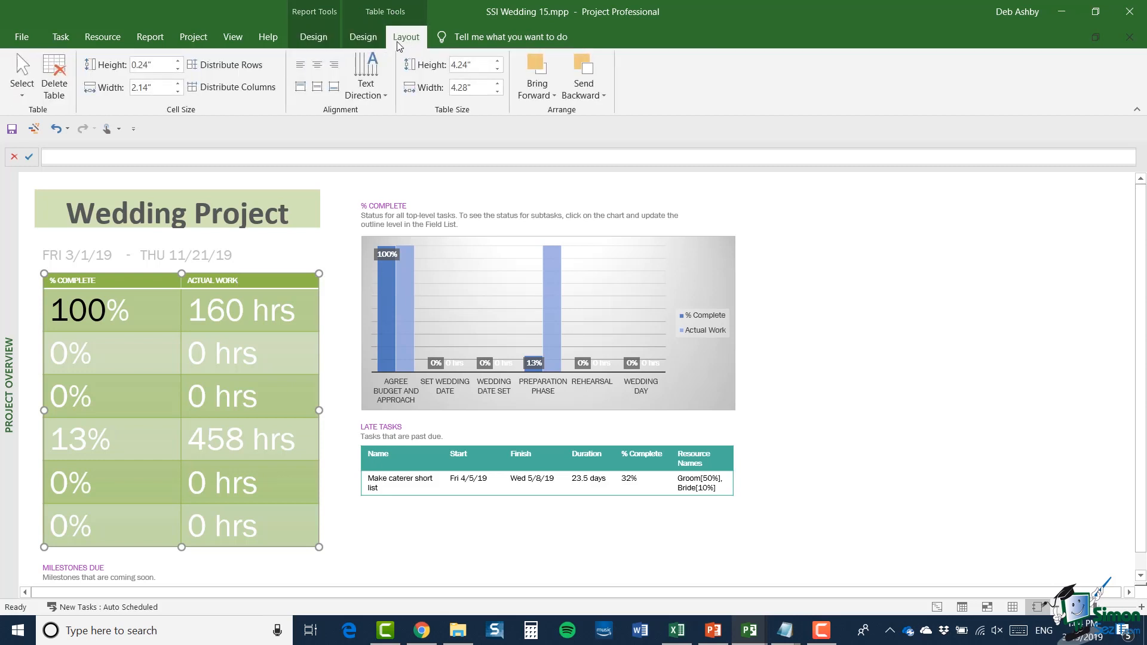
click(365, 41)
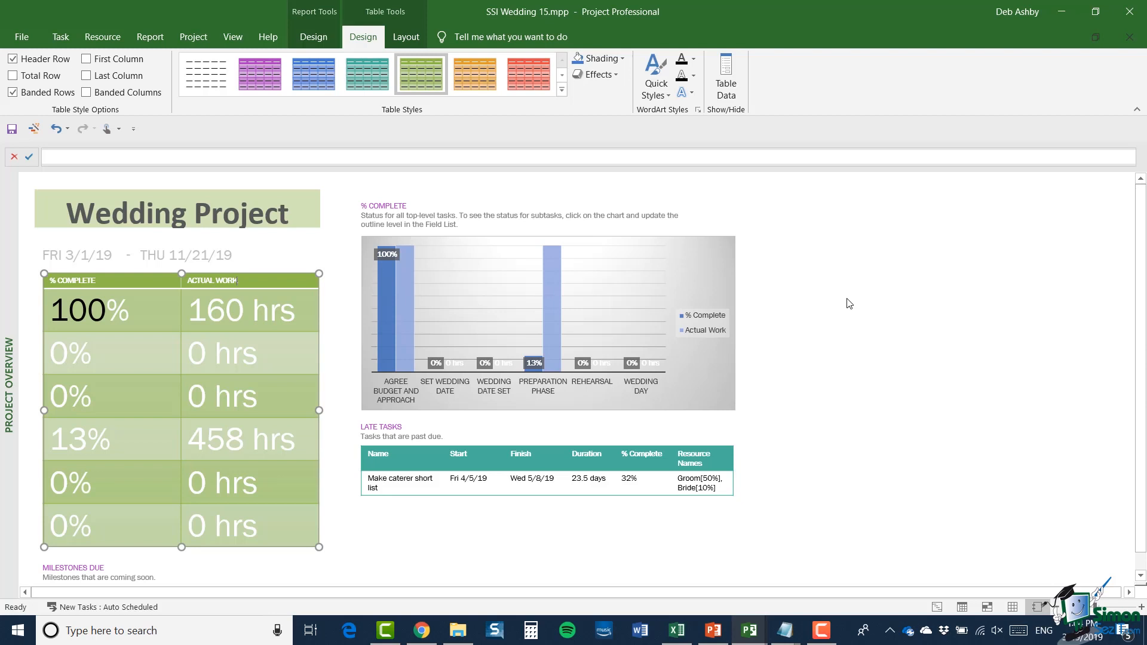
click(860, 300)
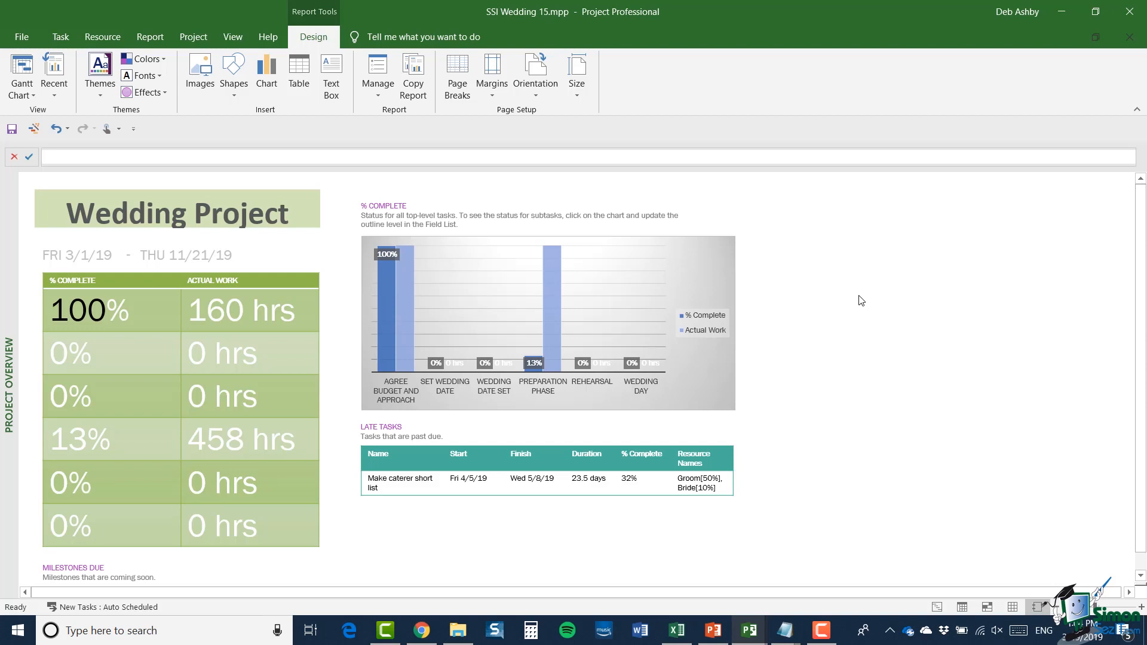
Step: Recolor the % Complete chart with the third Colorful palette, starting with blue and green, and apply chart Style 8
click(695, 250)
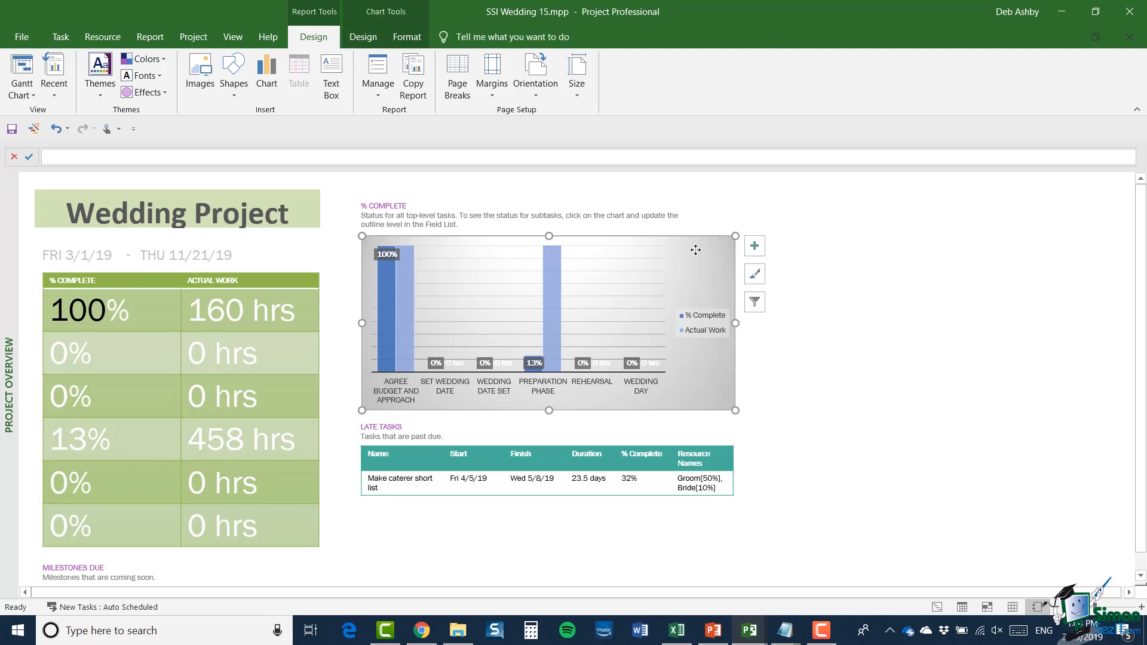
click(362, 38)
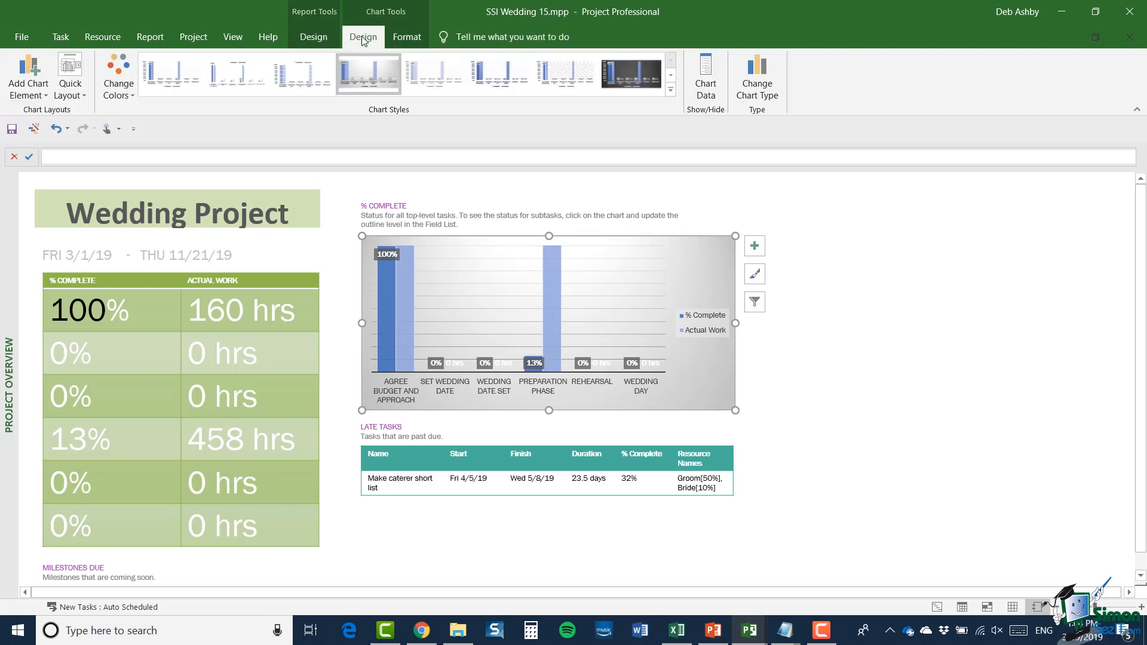
click(406, 37)
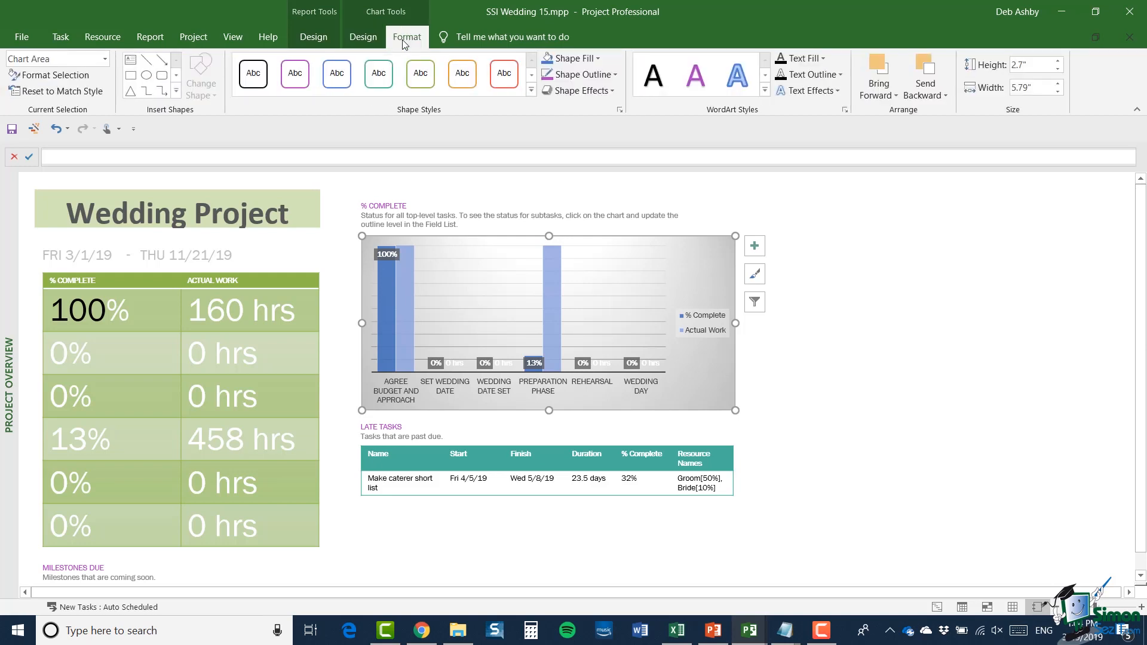
click(366, 39)
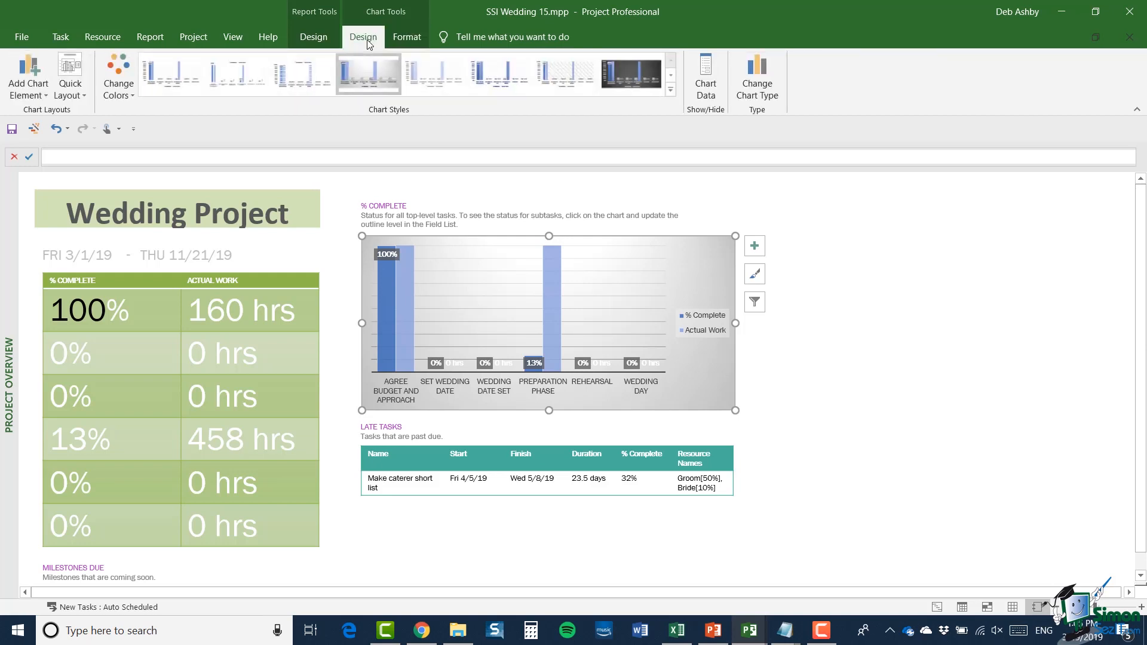
click(131, 90)
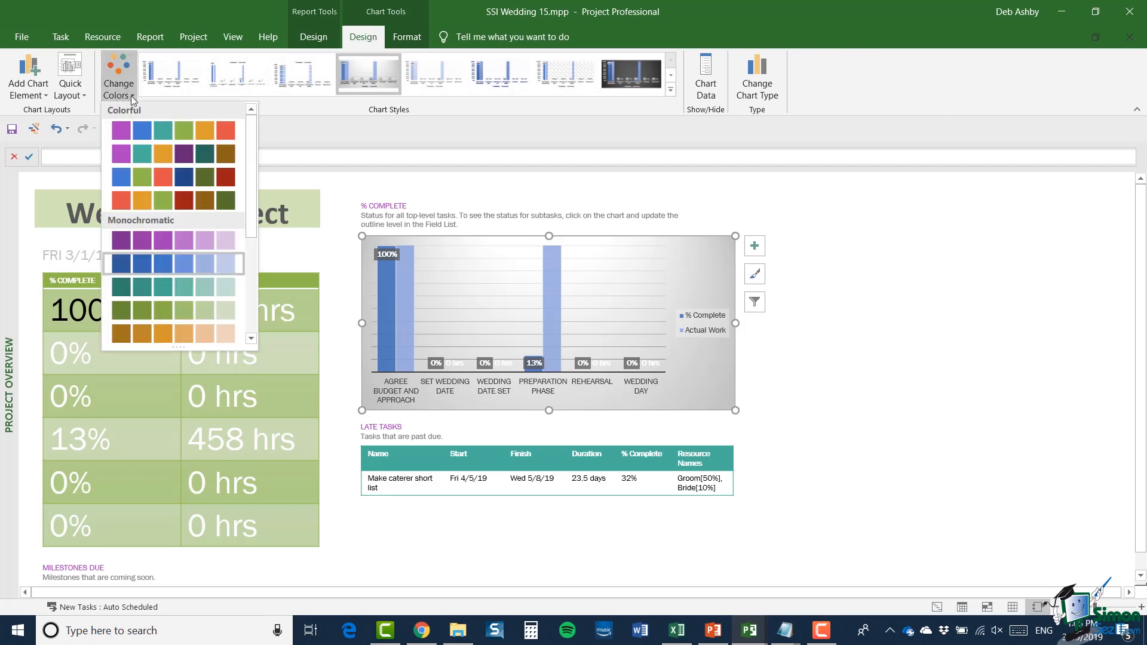
click(137, 178)
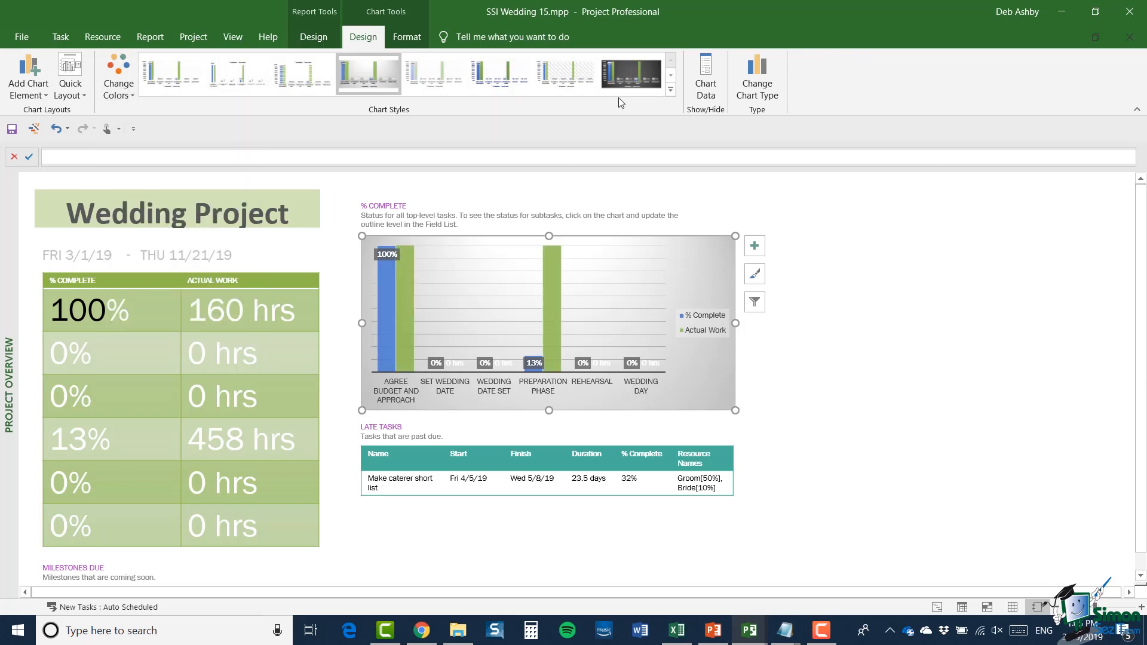
click(671, 91)
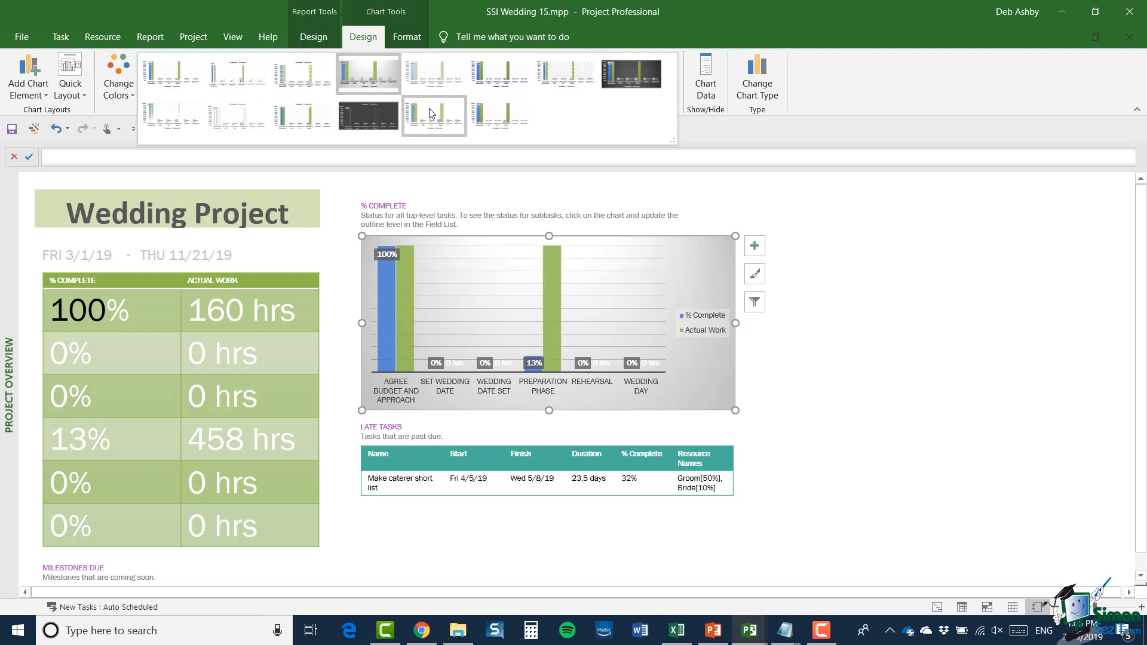
click(623, 87)
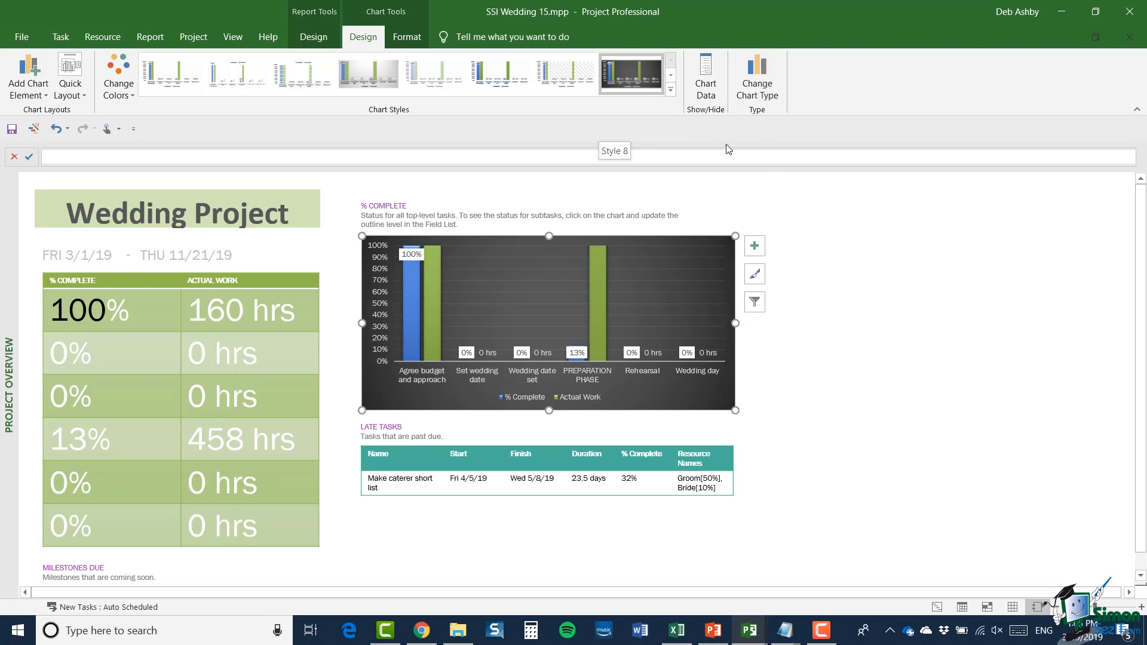
click(758, 90)
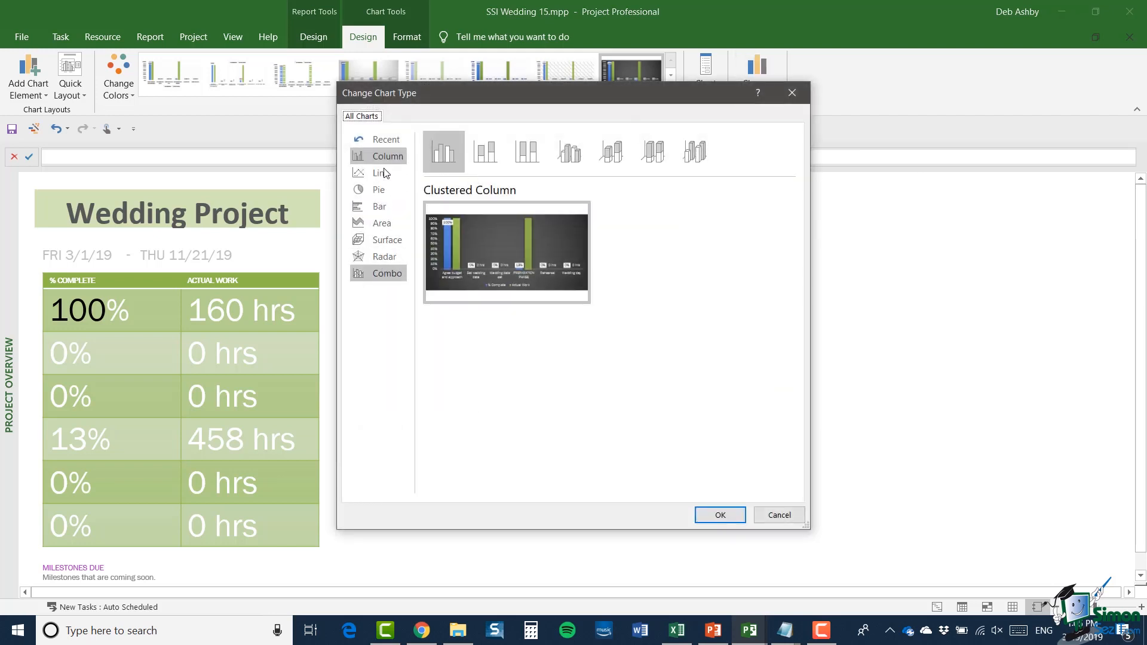
click(382, 208)
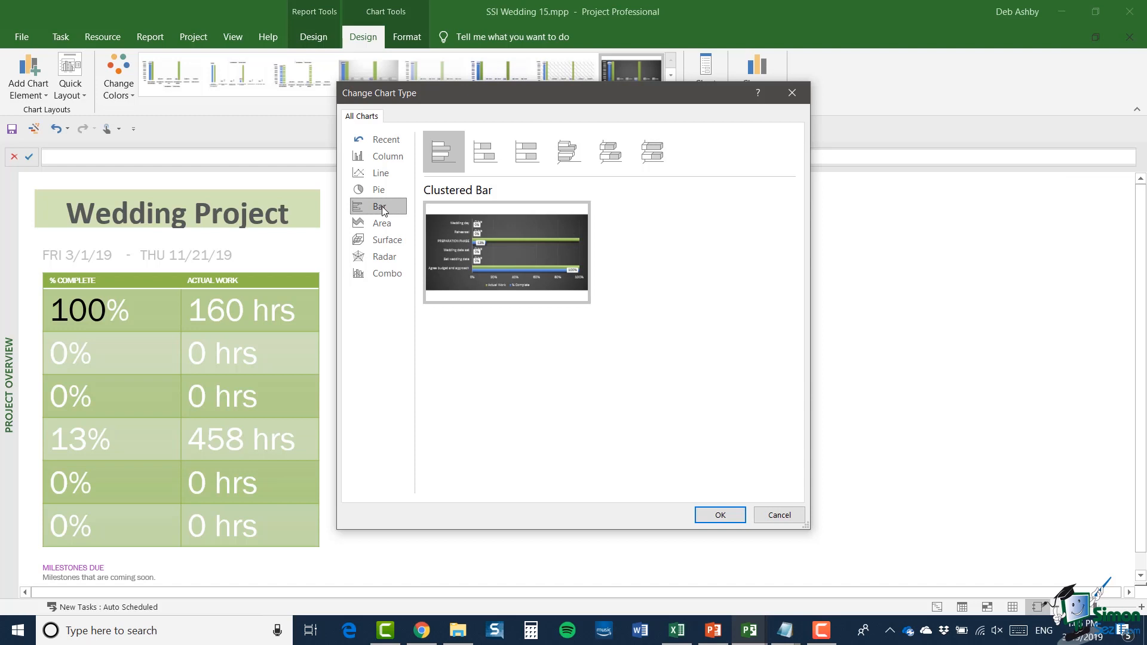
key(Escape)
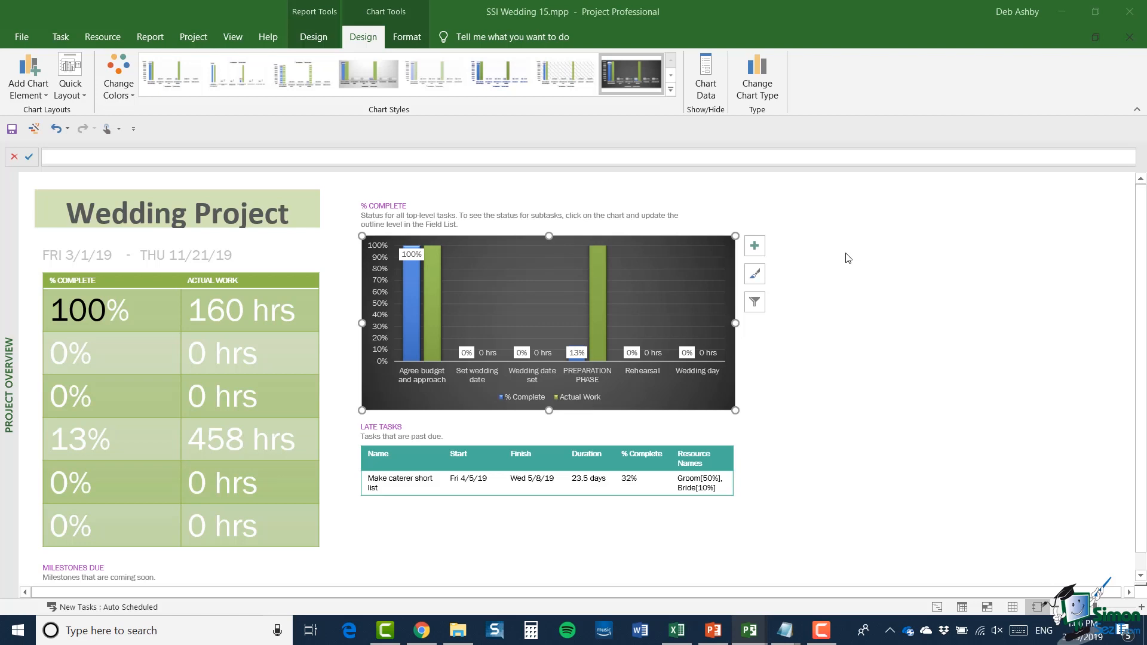
Step: Deselect the % Complete chart and apply the Ion theme to the whole Project Overview report
click(959, 286)
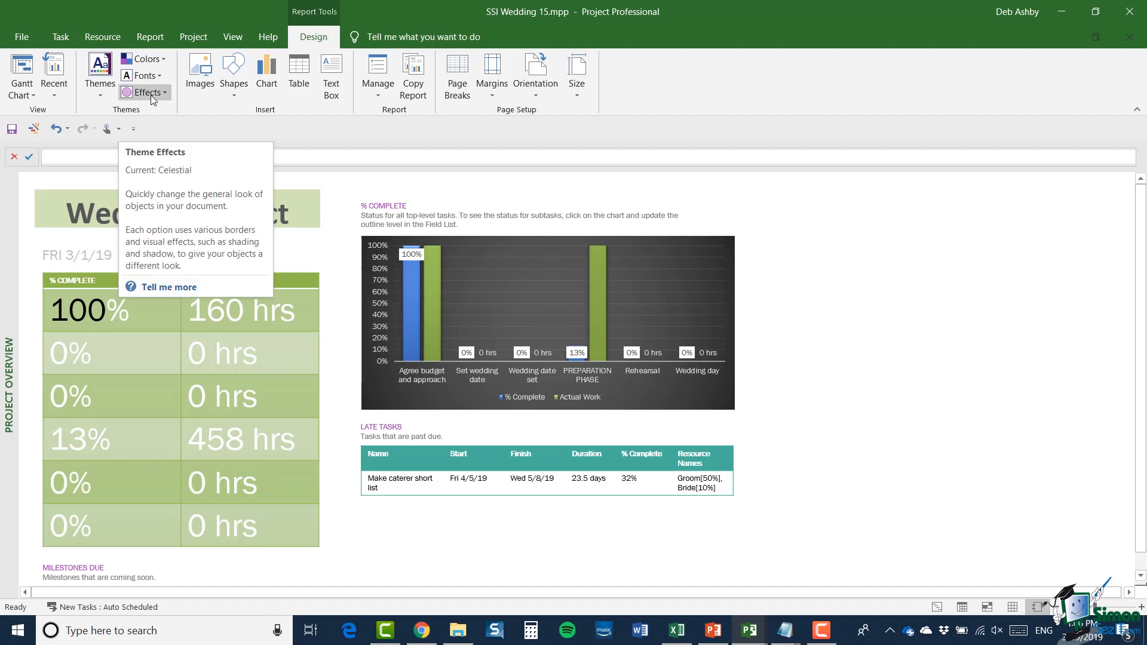
click(106, 93)
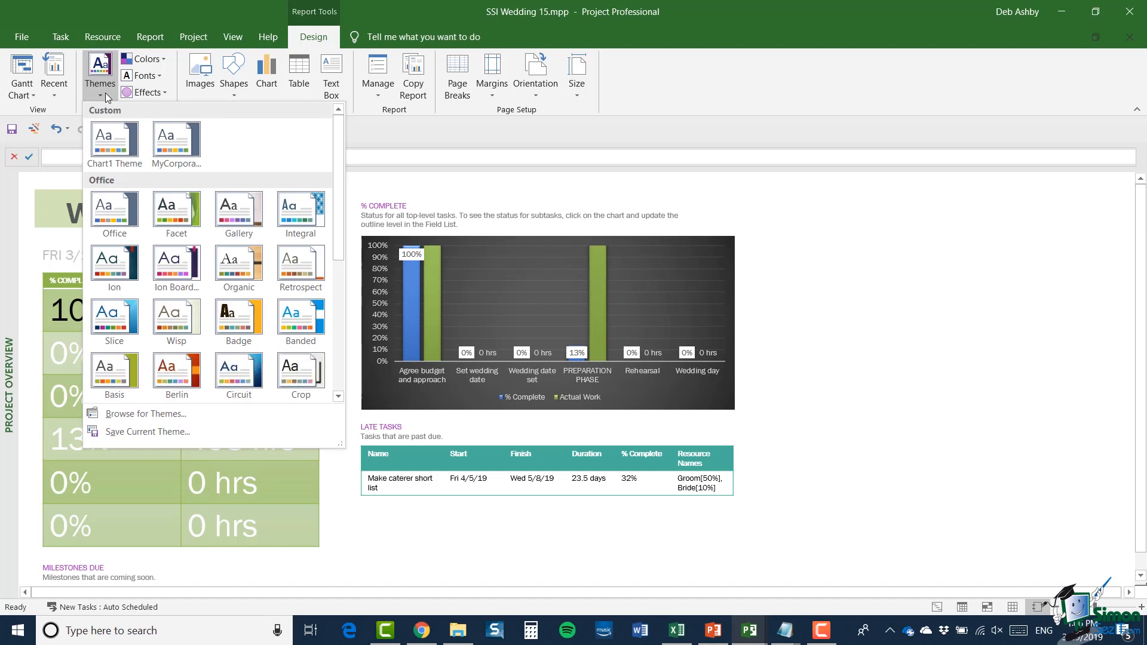
click(105, 92)
click(99, 92)
click(116, 272)
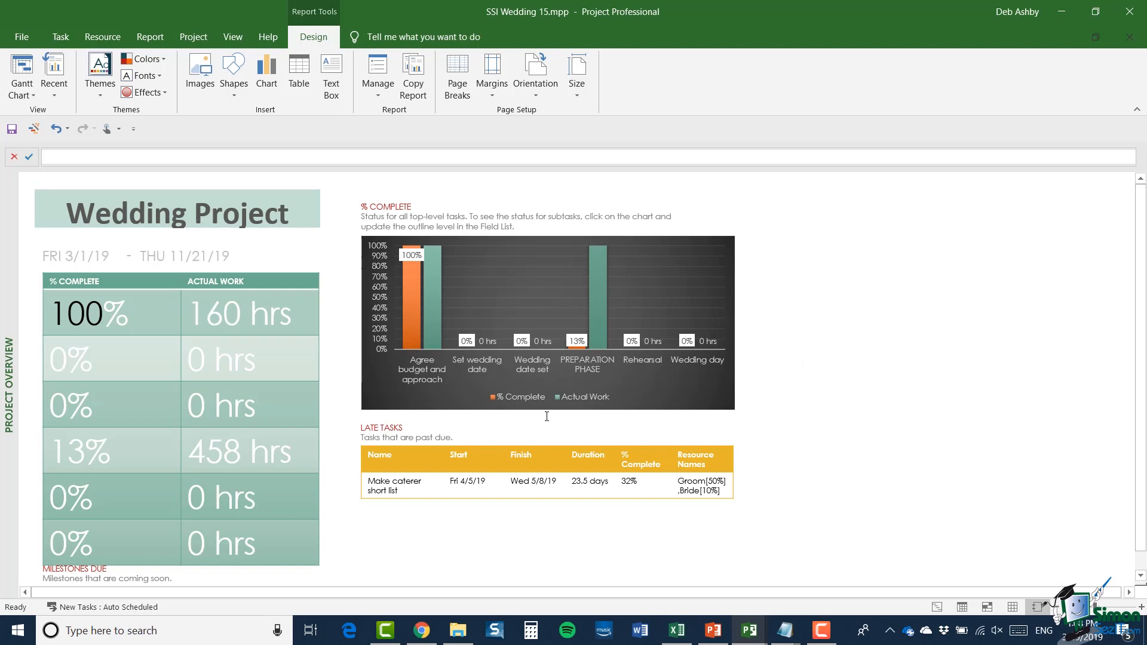
Step: Change the report's theme fonts to the Office set (Calibri Light and Calibri), and look over the theme color and effect choices
click(160, 56)
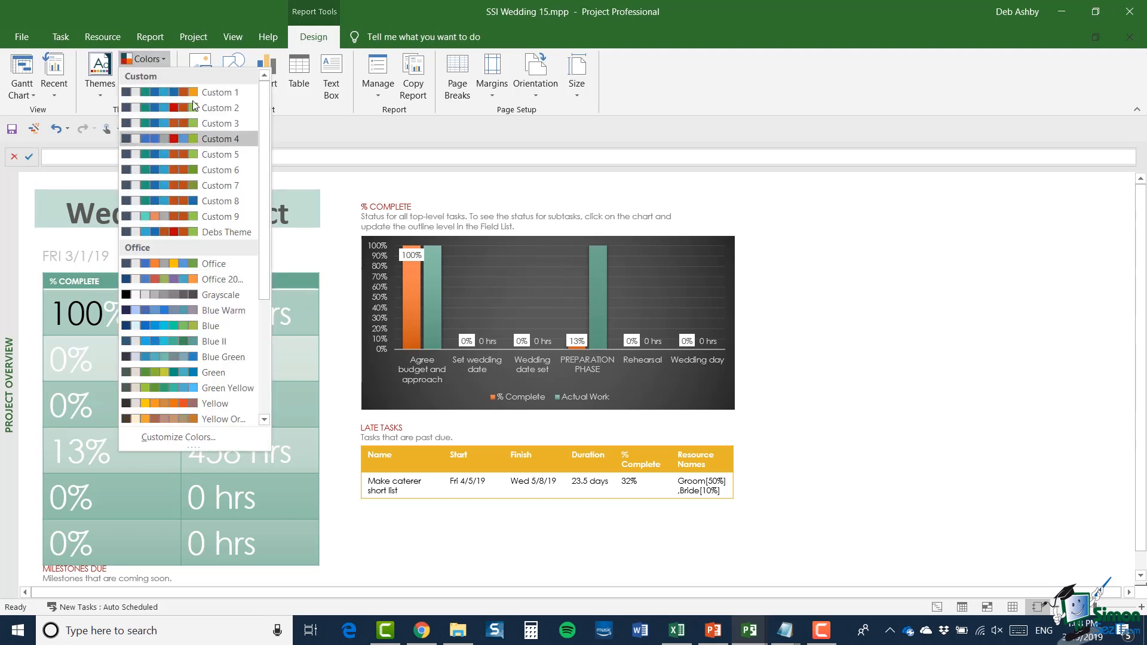
click(205, 17)
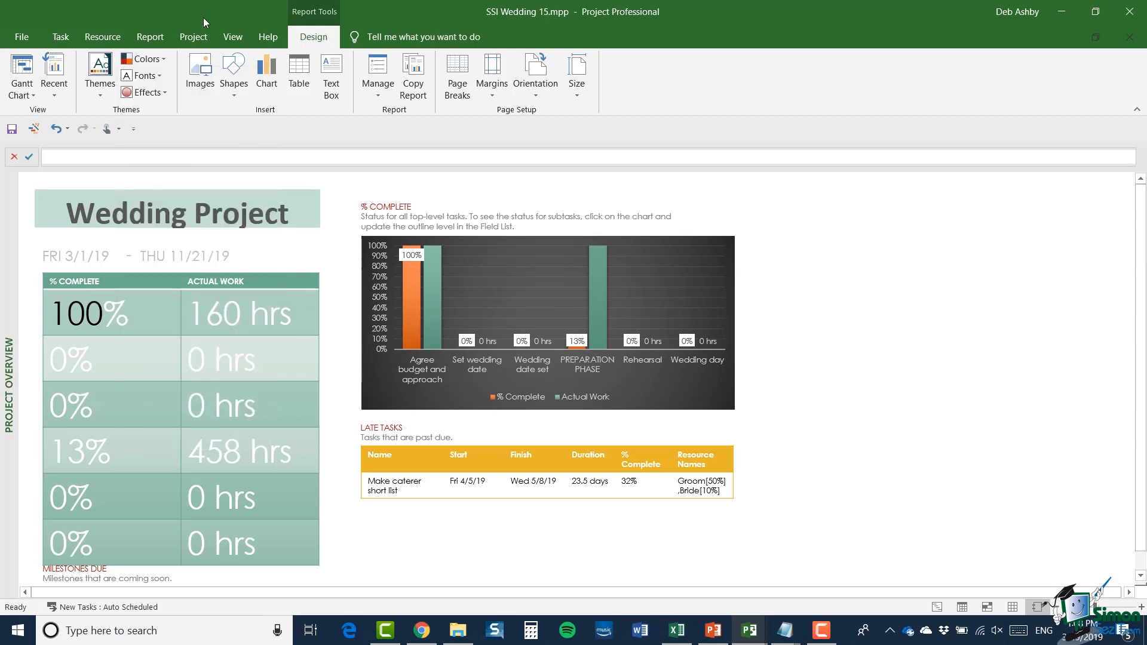
click(160, 75)
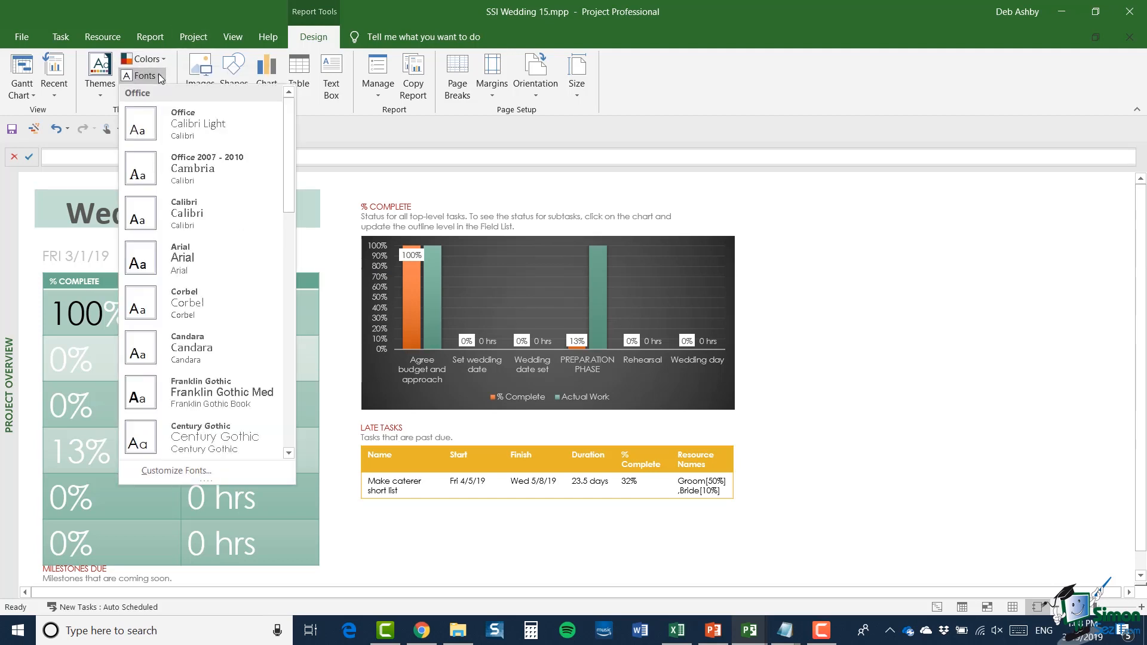
click(200, 130)
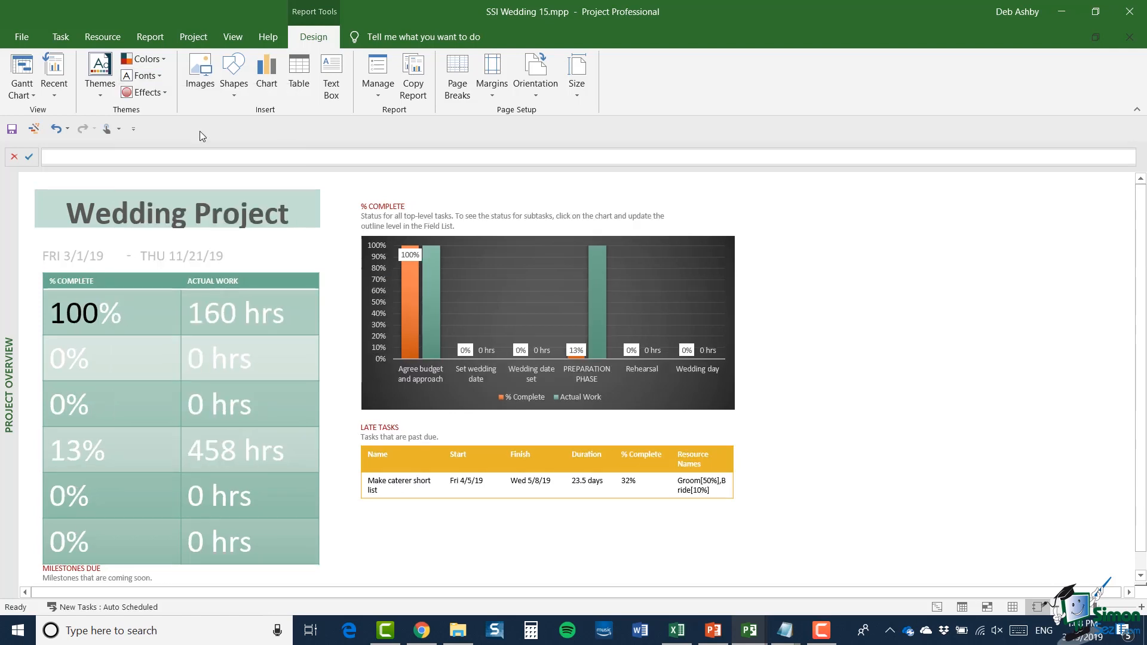
click(164, 94)
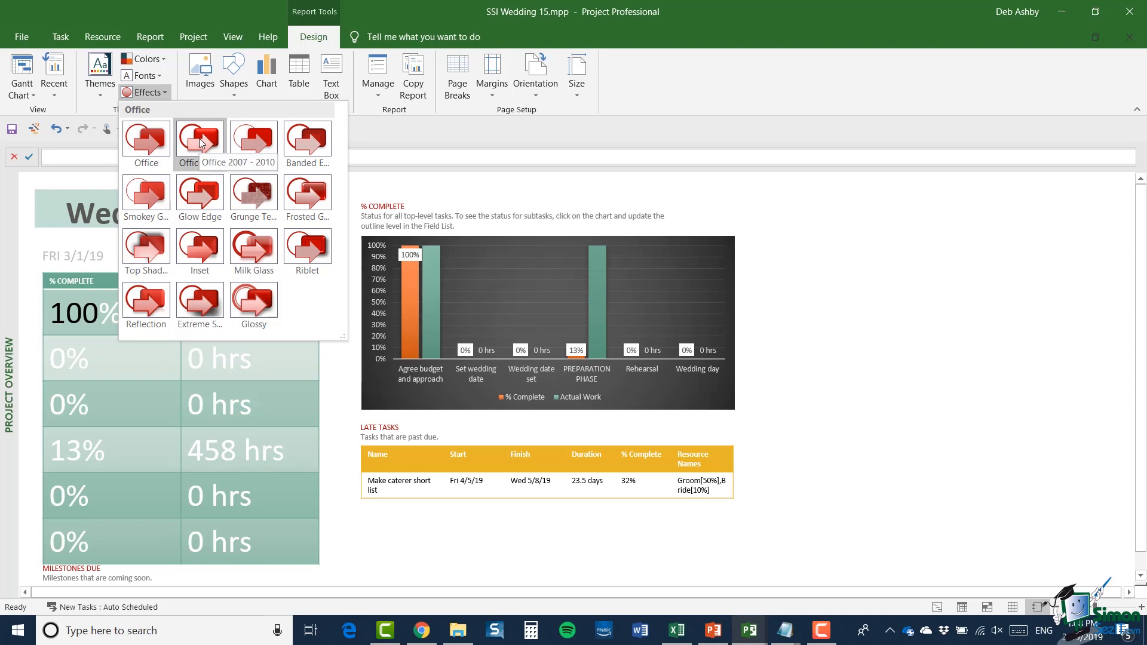
click(431, 138)
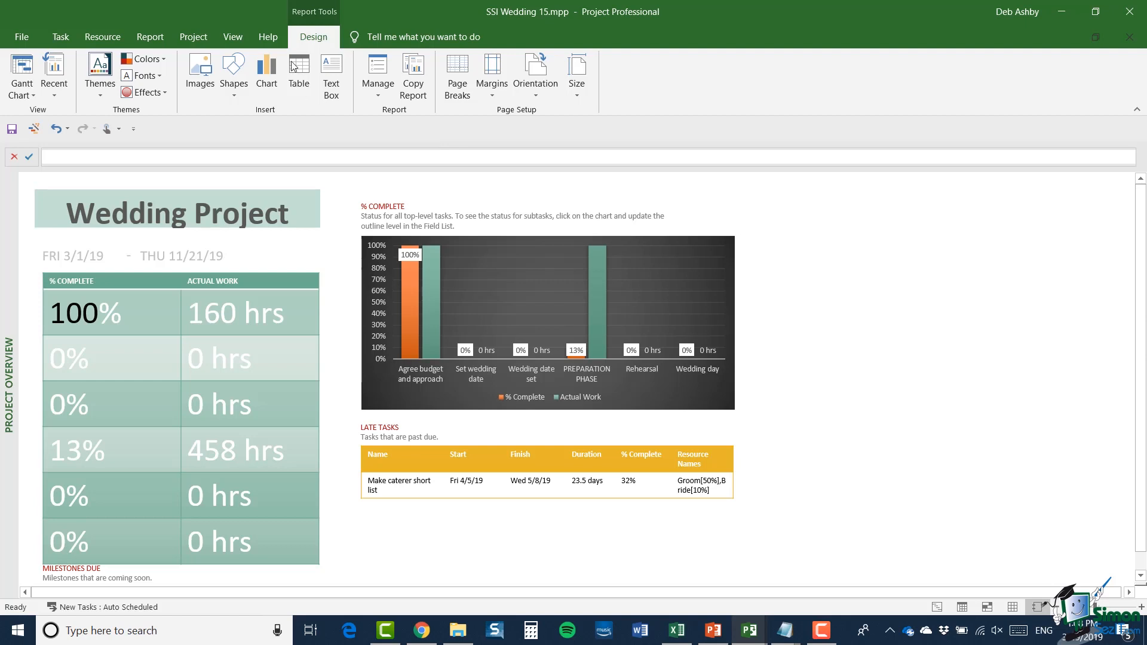
Step: Insert a Pie chart into the report and delete it again
click(265, 74)
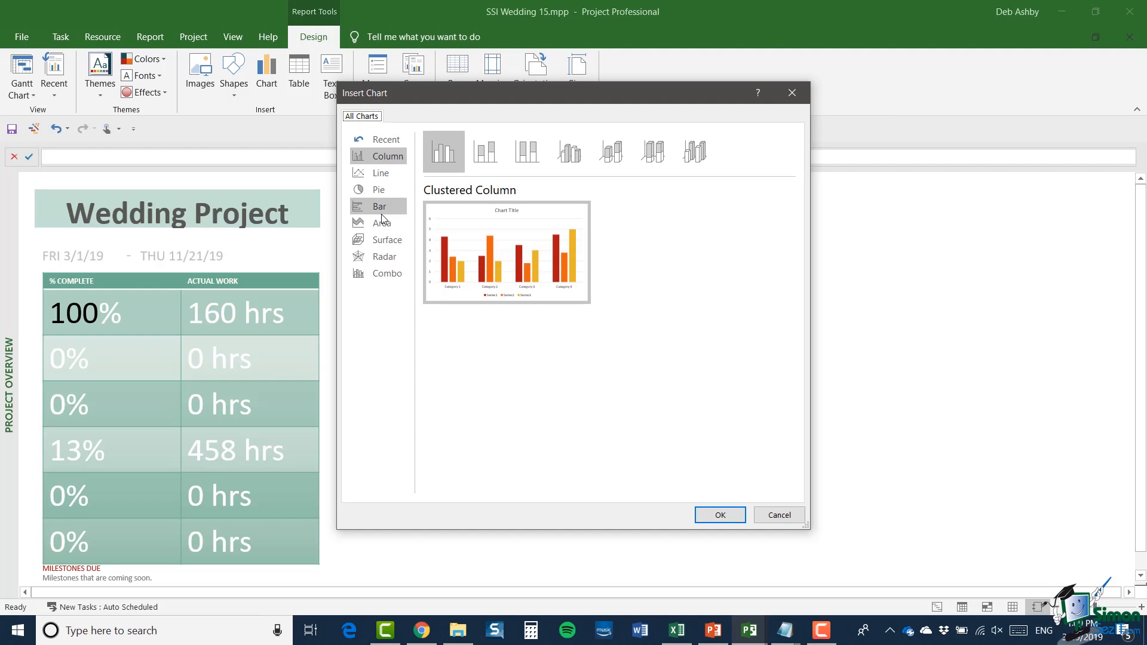
click(376, 191)
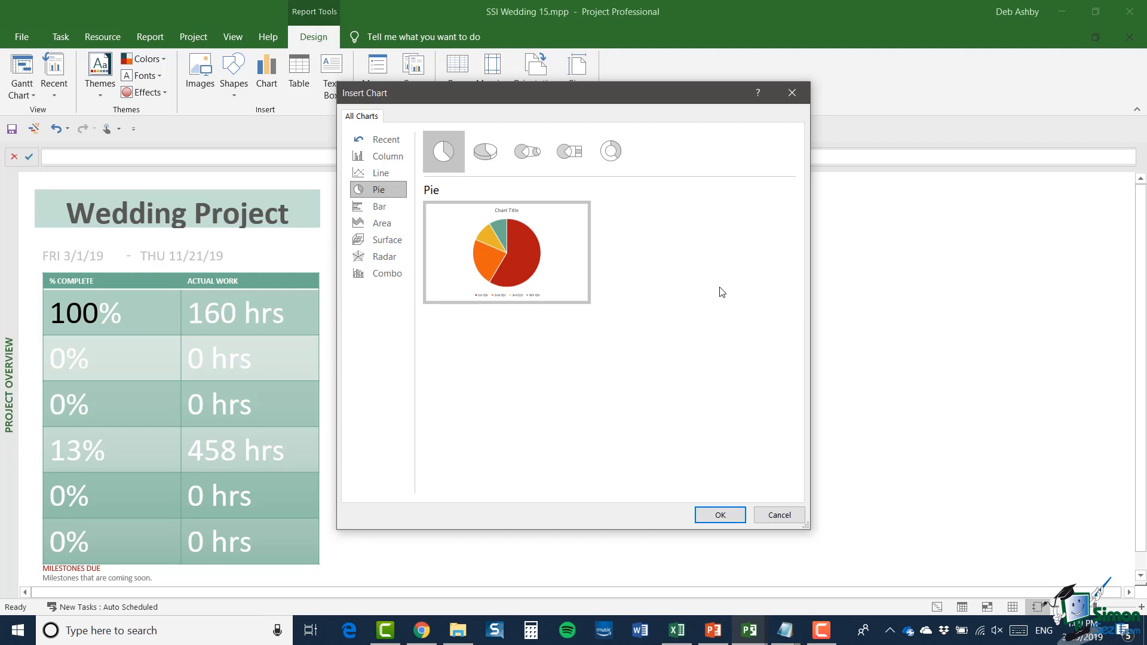
click(719, 518)
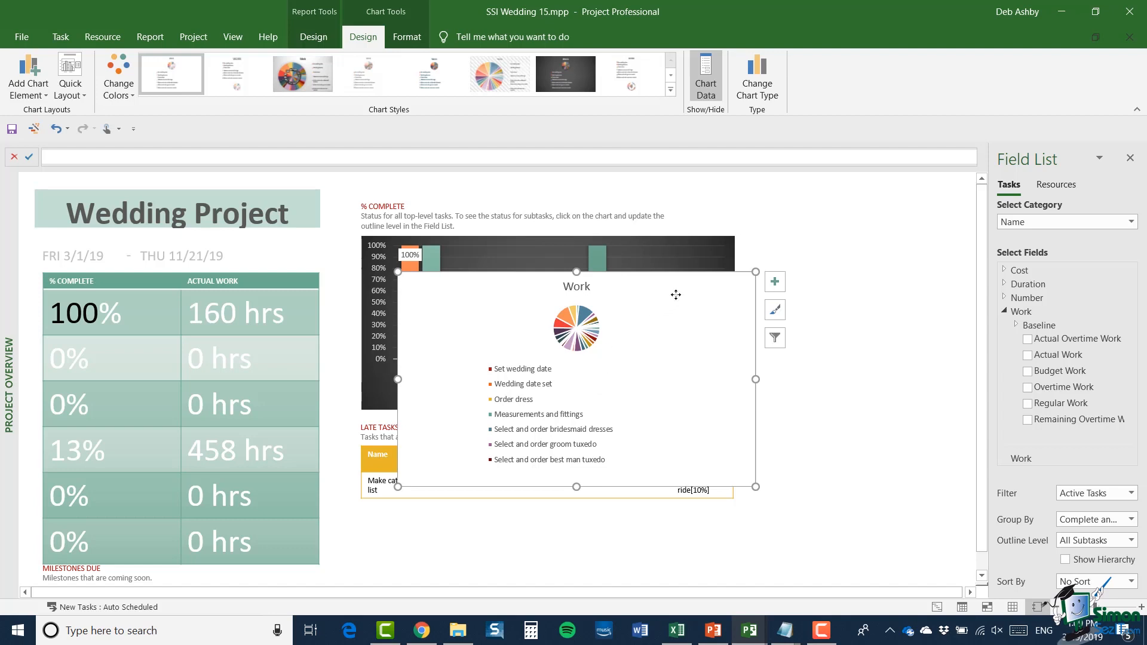
key(Delete)
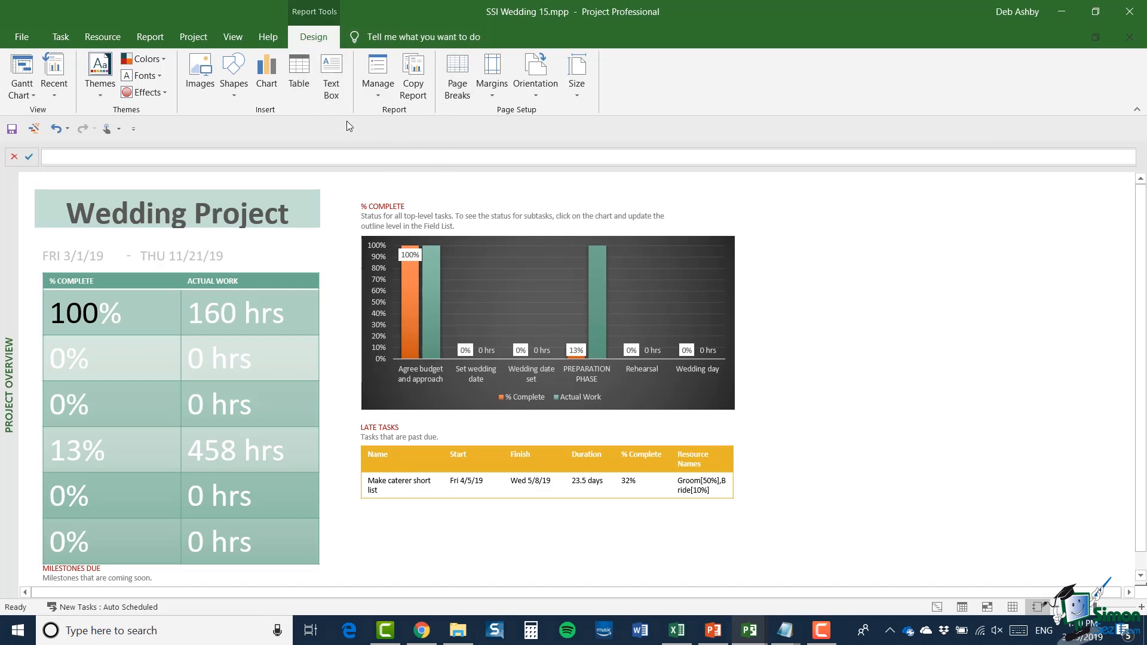
click(383, 94)
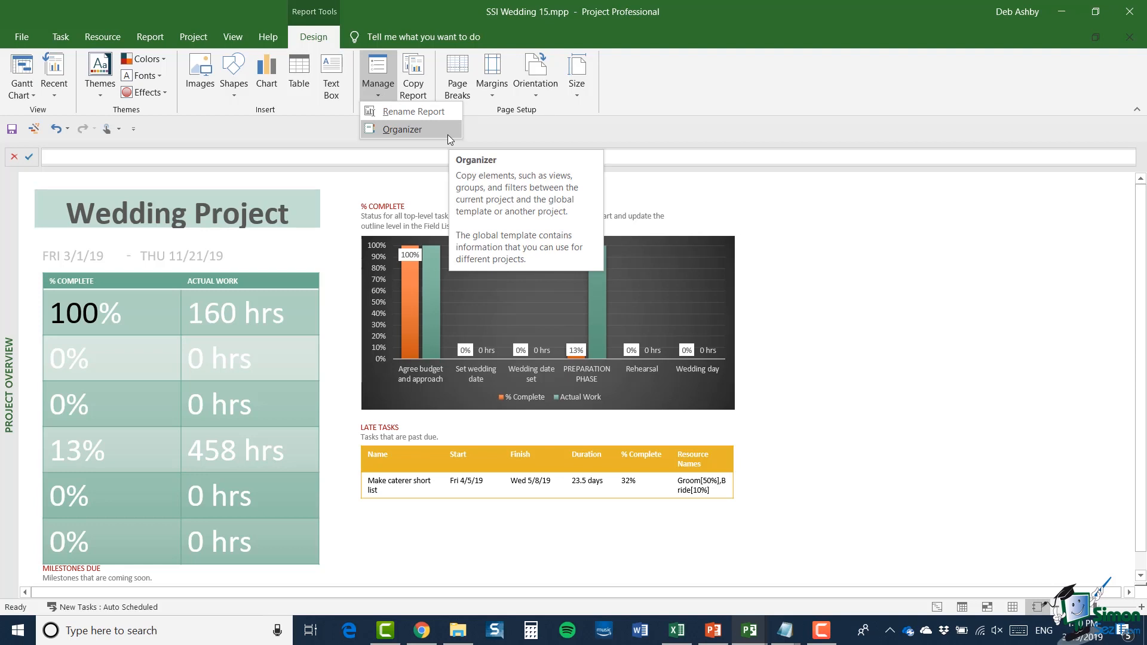
click(552, 135)
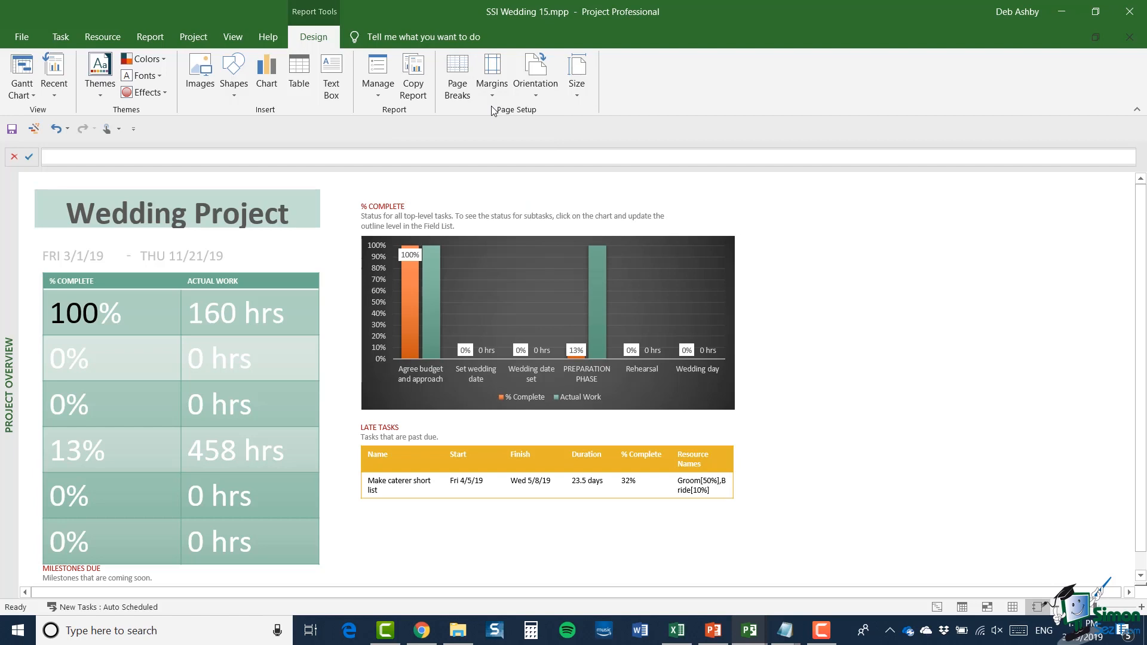
Step: Set the report's page margins to Wide and check the page fit in the print preview
click(487, 89)
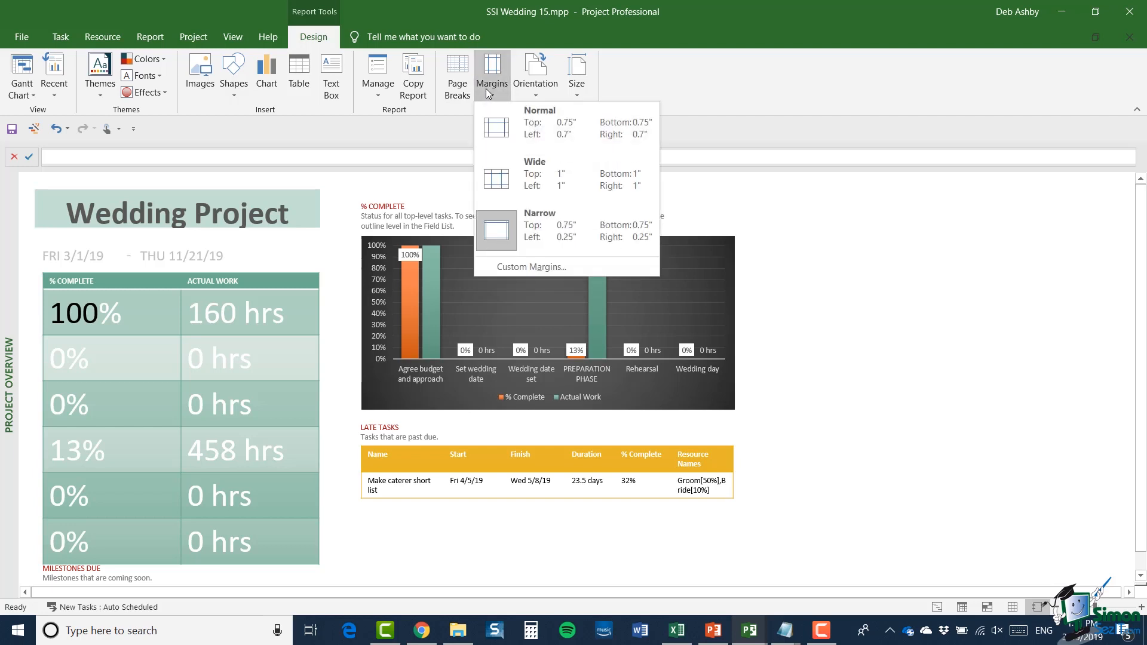
click(555, 174)
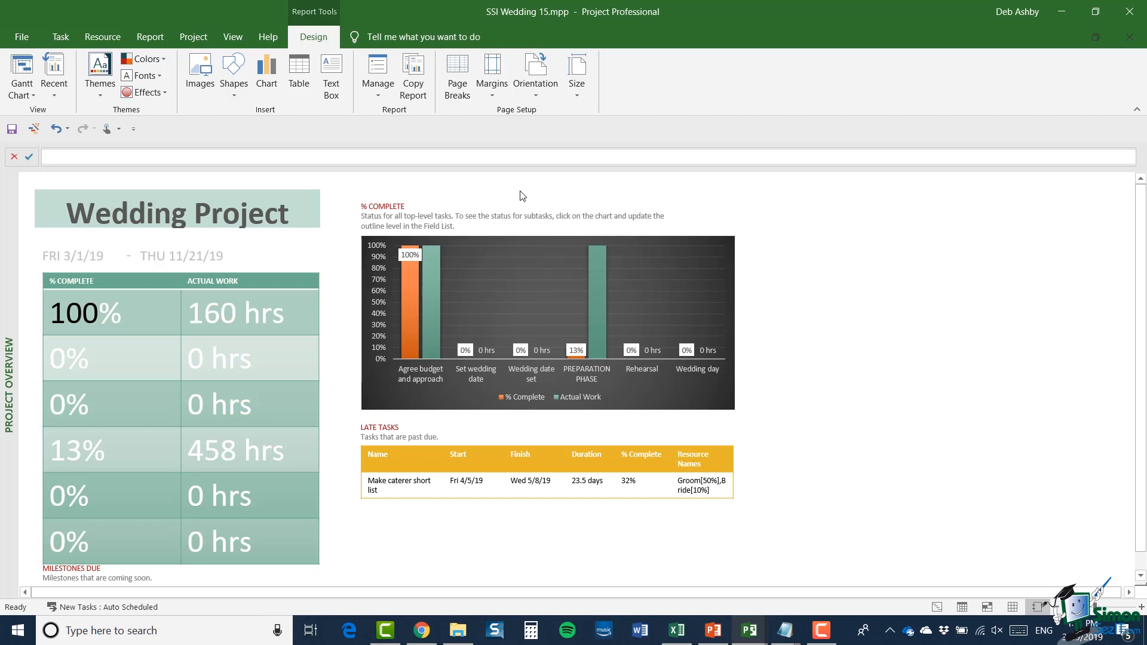
click(22, 37)
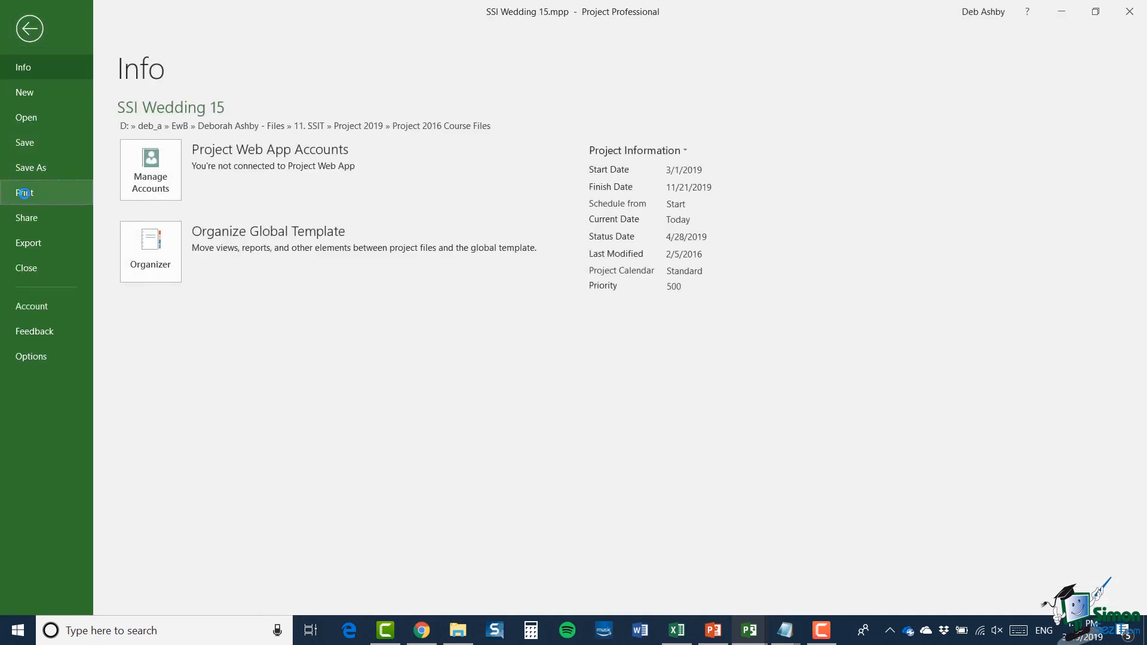
click(24, 193)
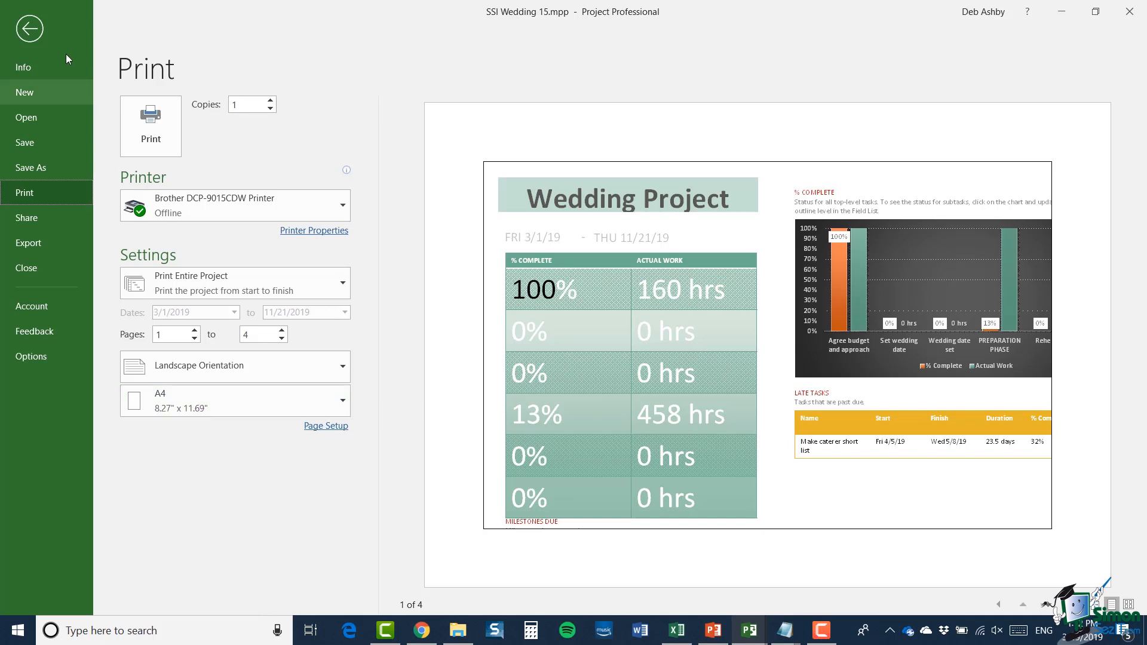
click(30, 29)
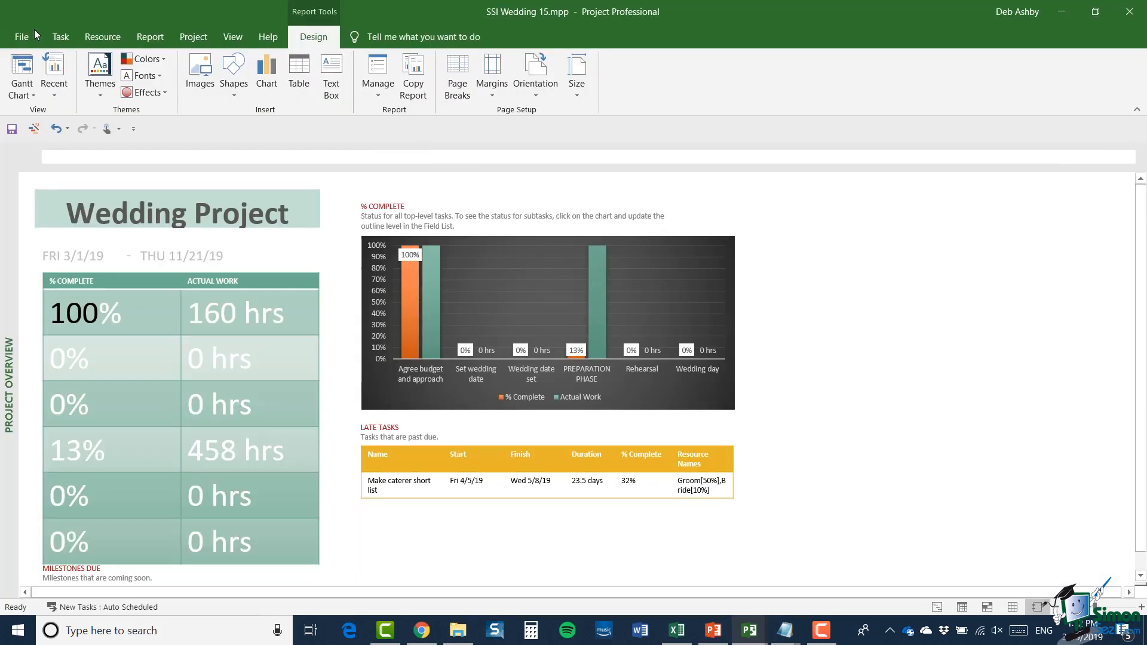
Step: Set the report's page margins to Narrow and check the page fit in the print preview
click(489, 94)
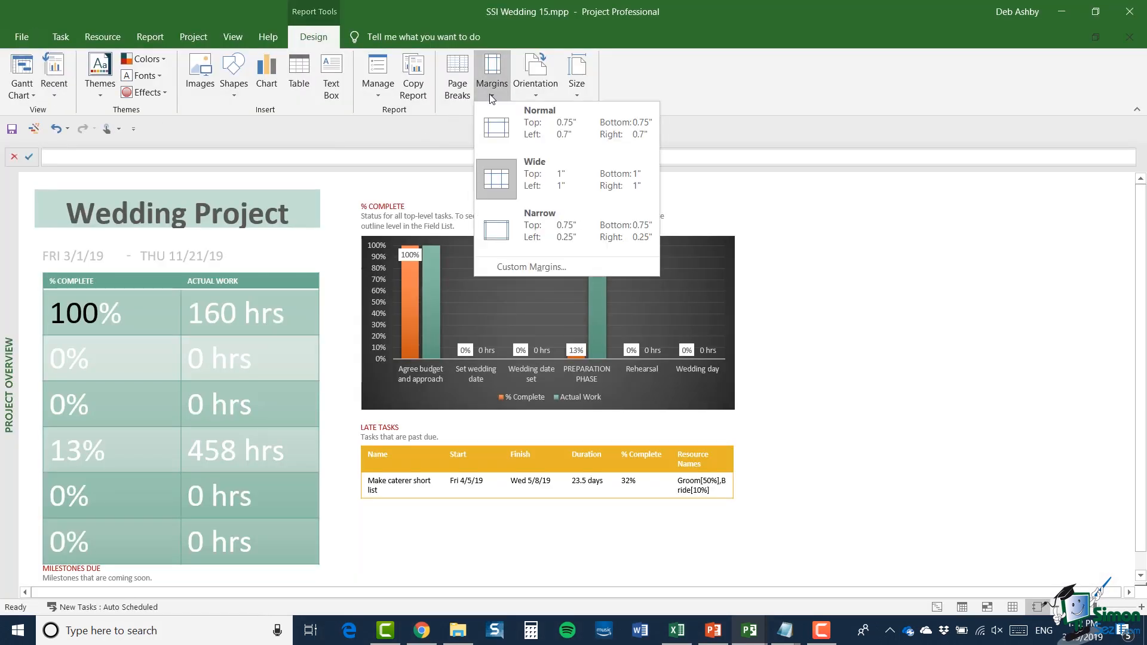
click(543, 235)
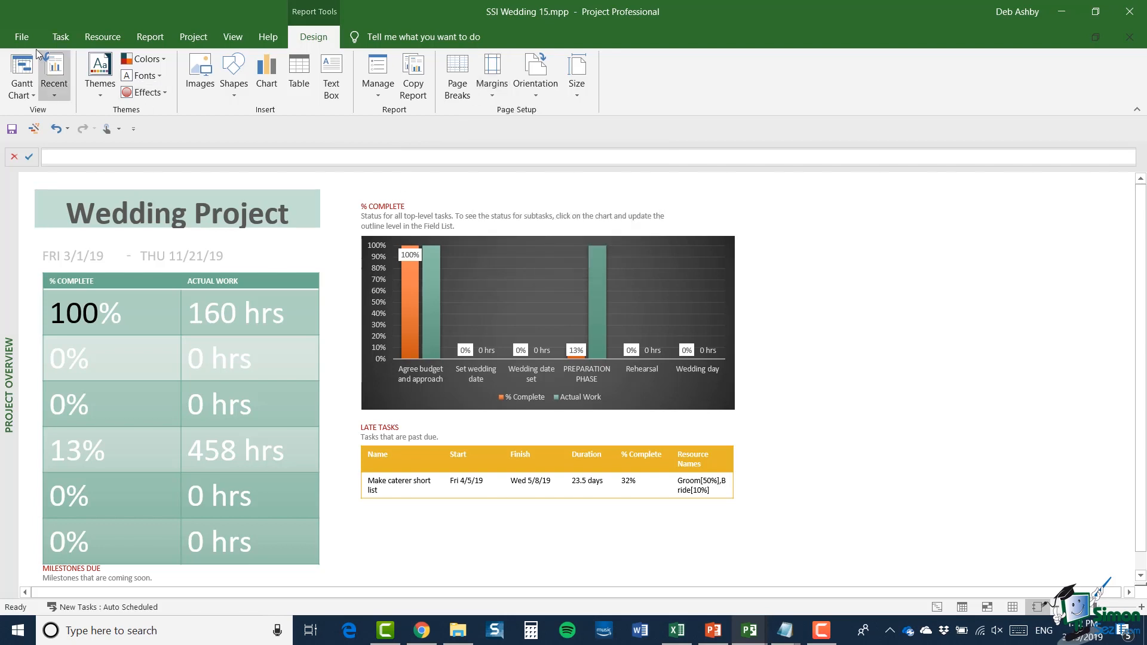
click(21, 36)
click(34, 193)
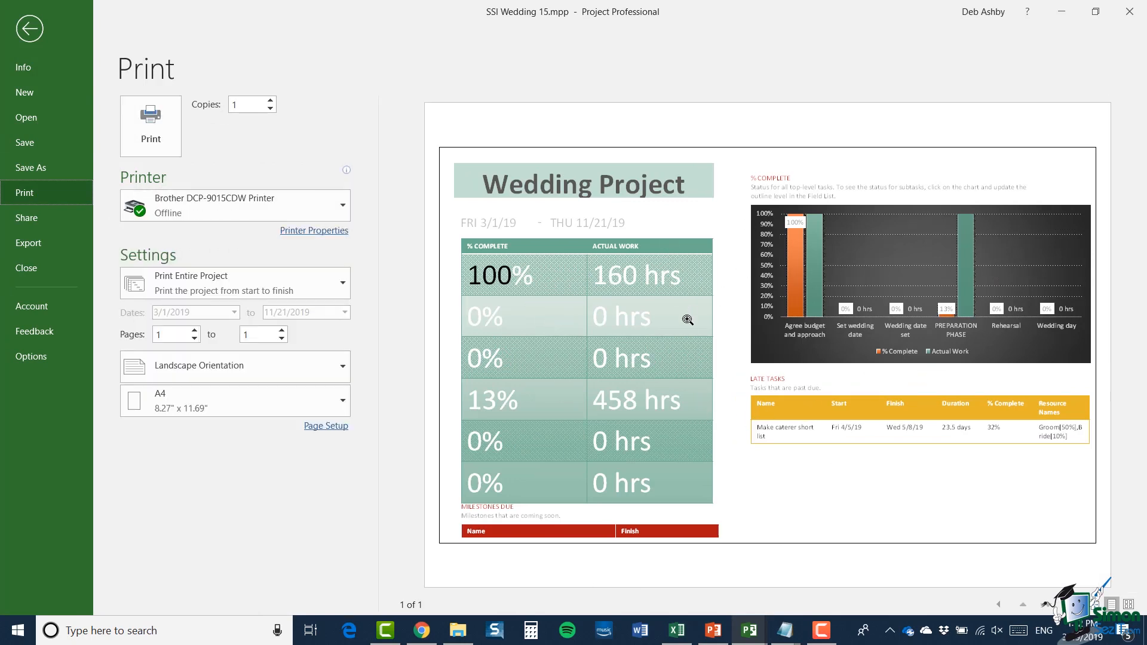
click(30, 29)
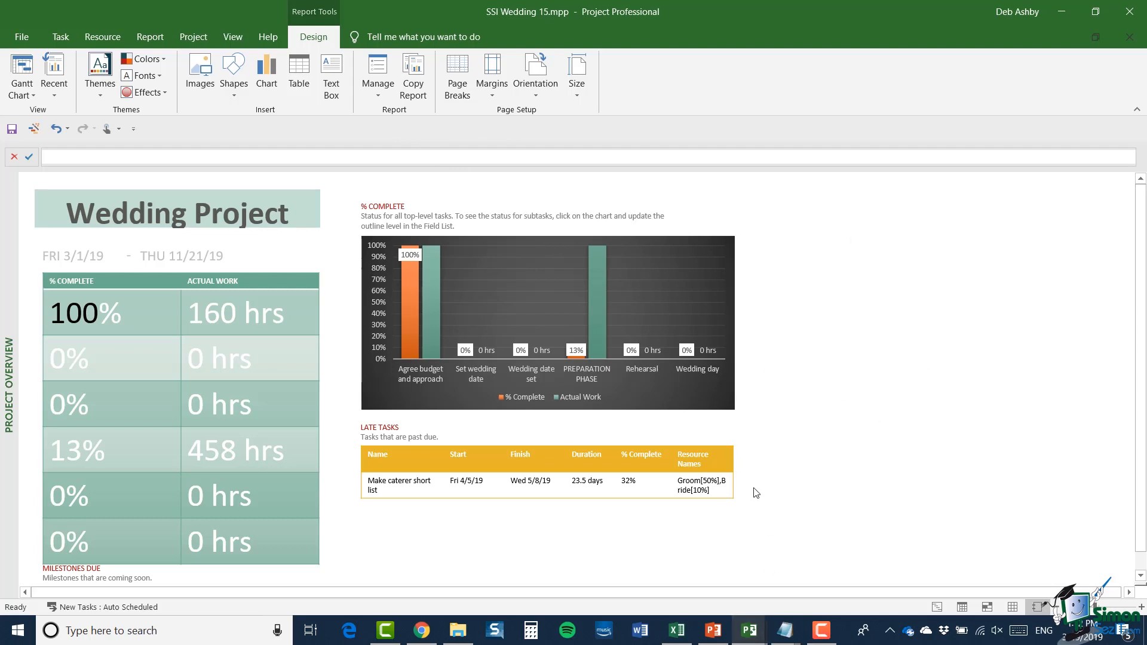
Step: Switch to PowerPoint, paste the copied report onto the blank slide with the destination theme, and select its chart and Late Tasks table in turn
click(722, 638)
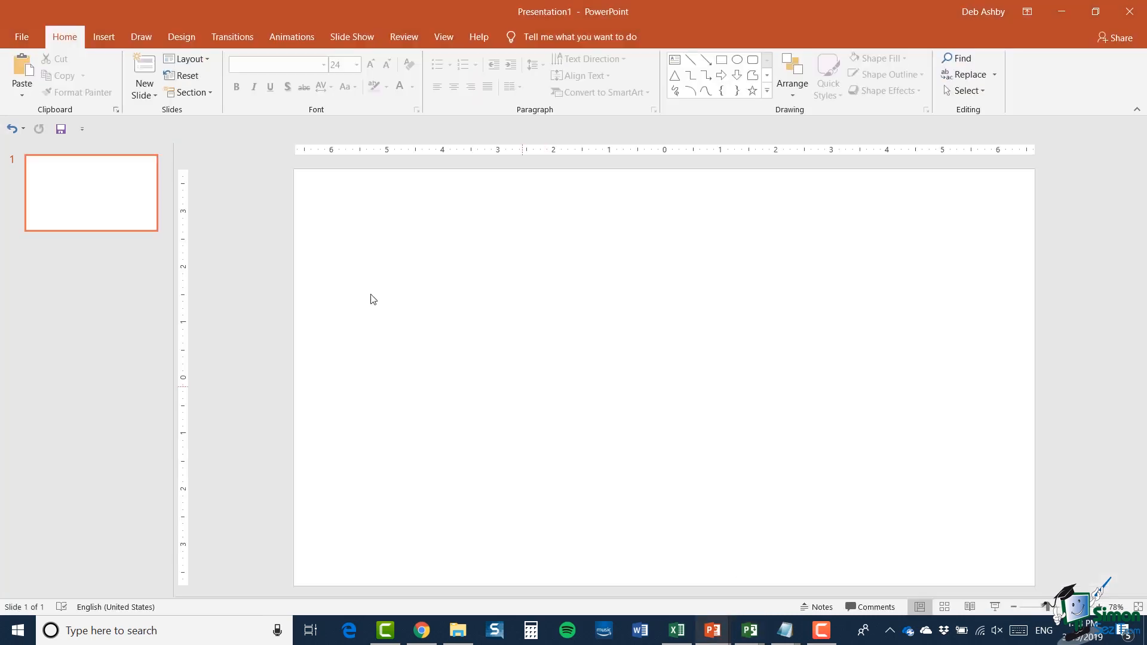
right_click(418, 261)
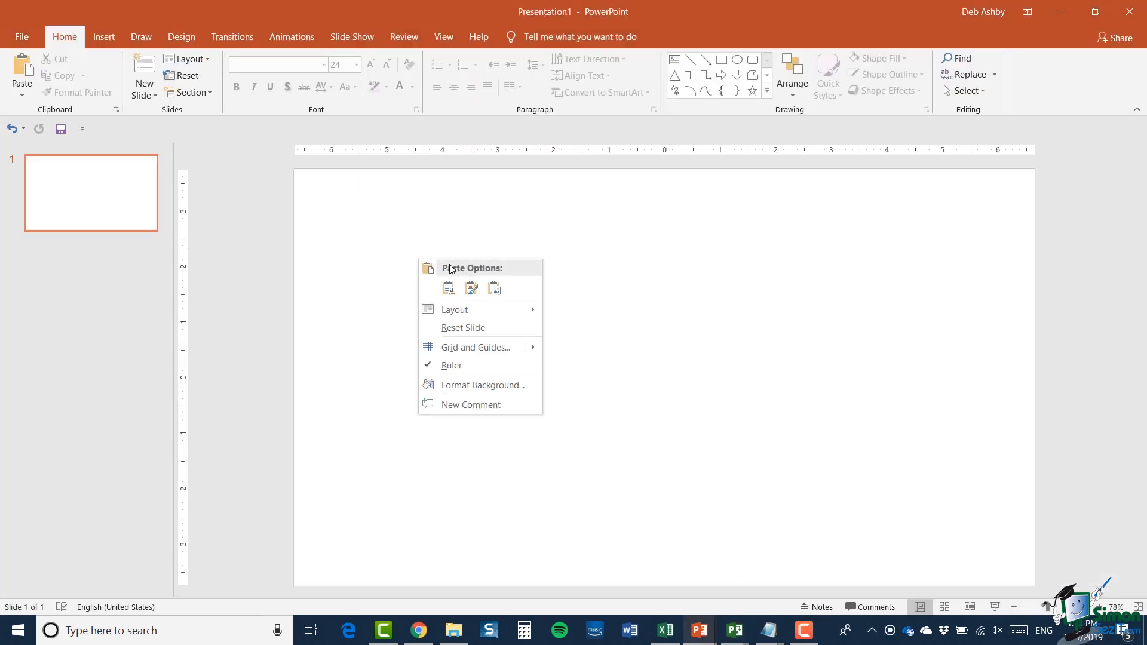
click(449, 288)
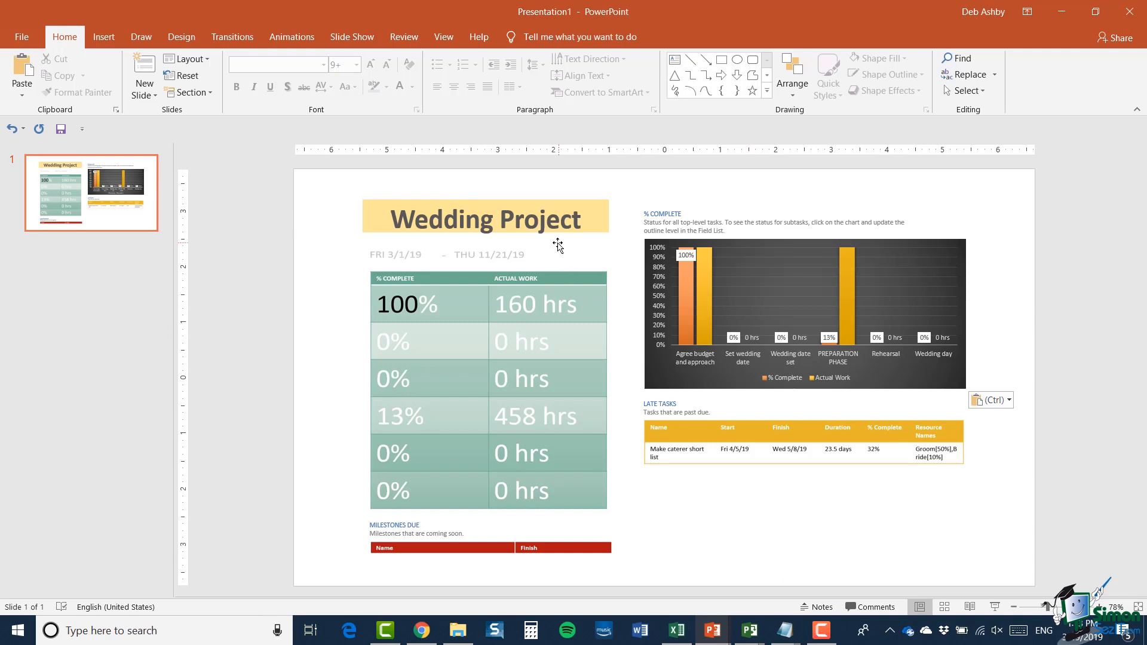
click(738, 285)
click(727, 430)
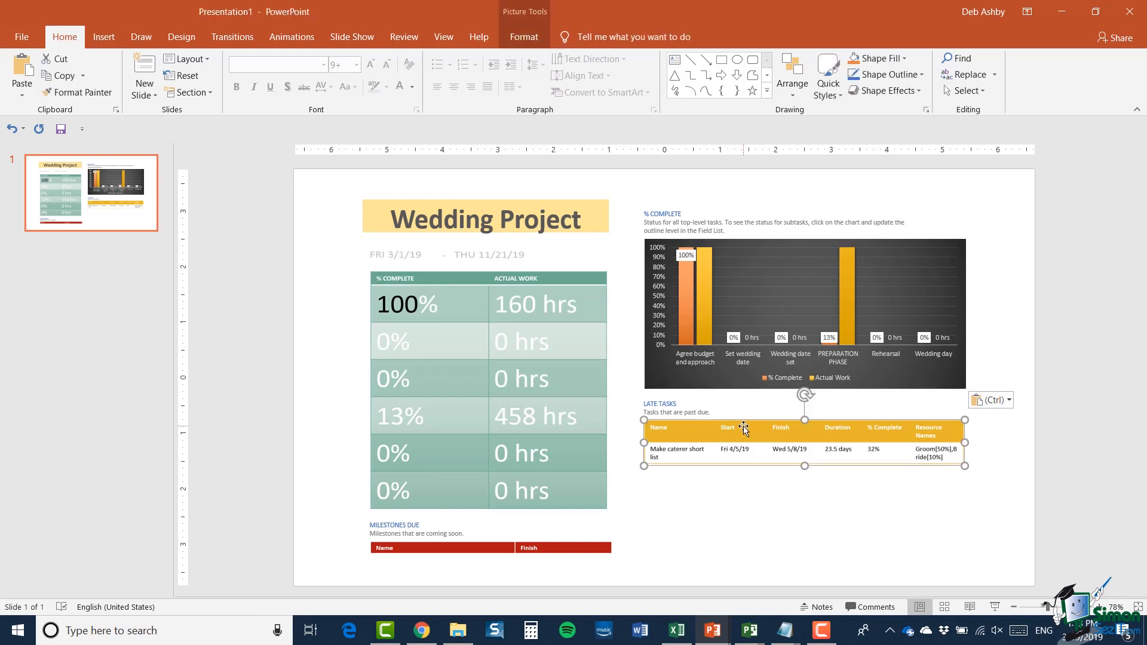